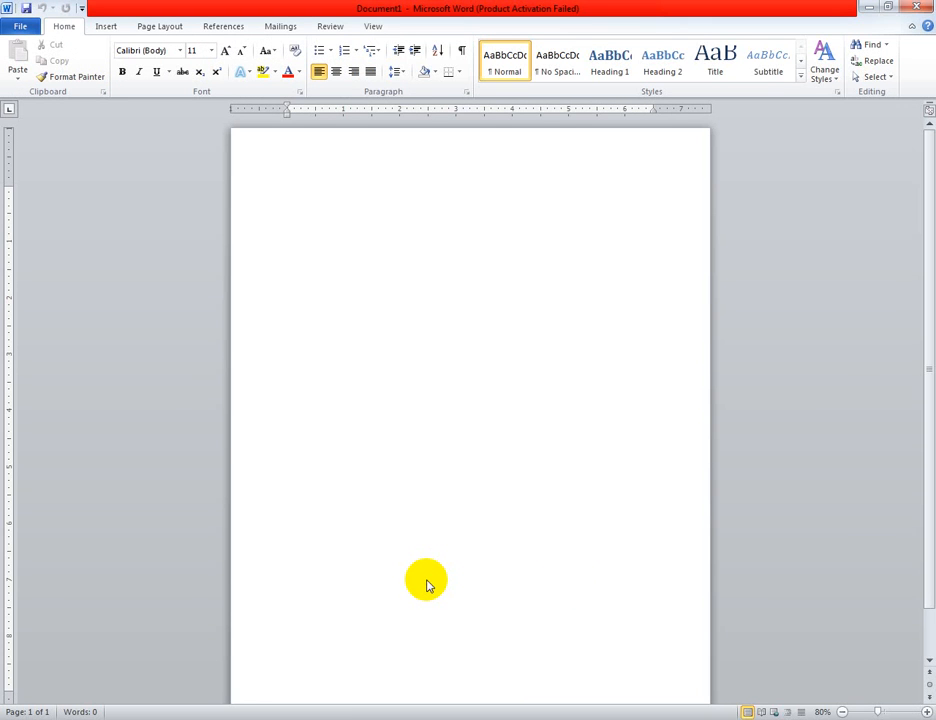
{"action": "left_click", "coordinate": [101, 27]}
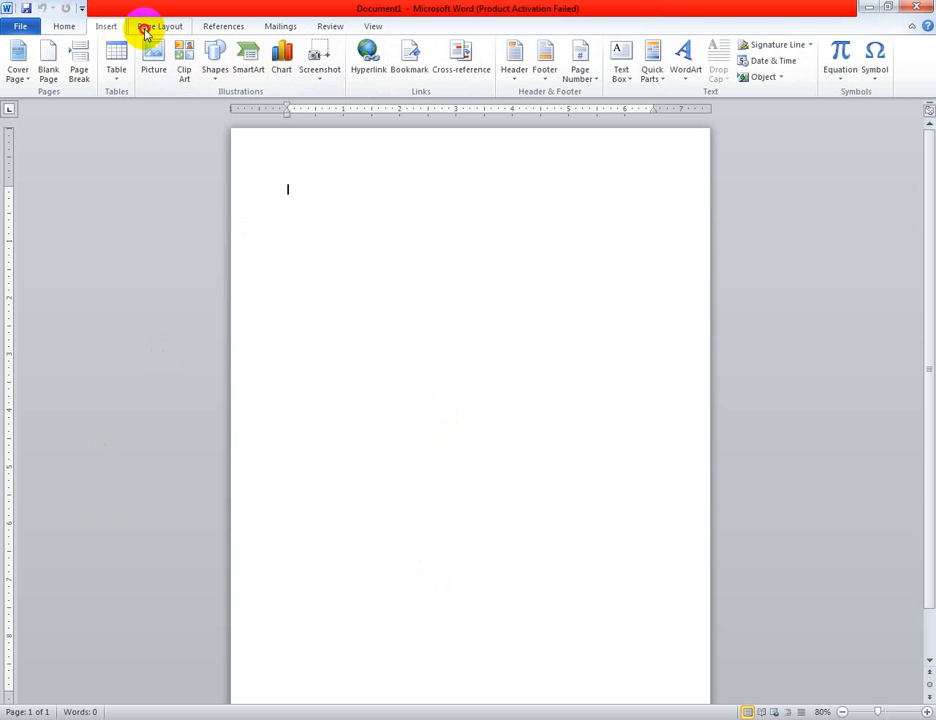
{"action": "left_click", "coordinate": [145, 27]}
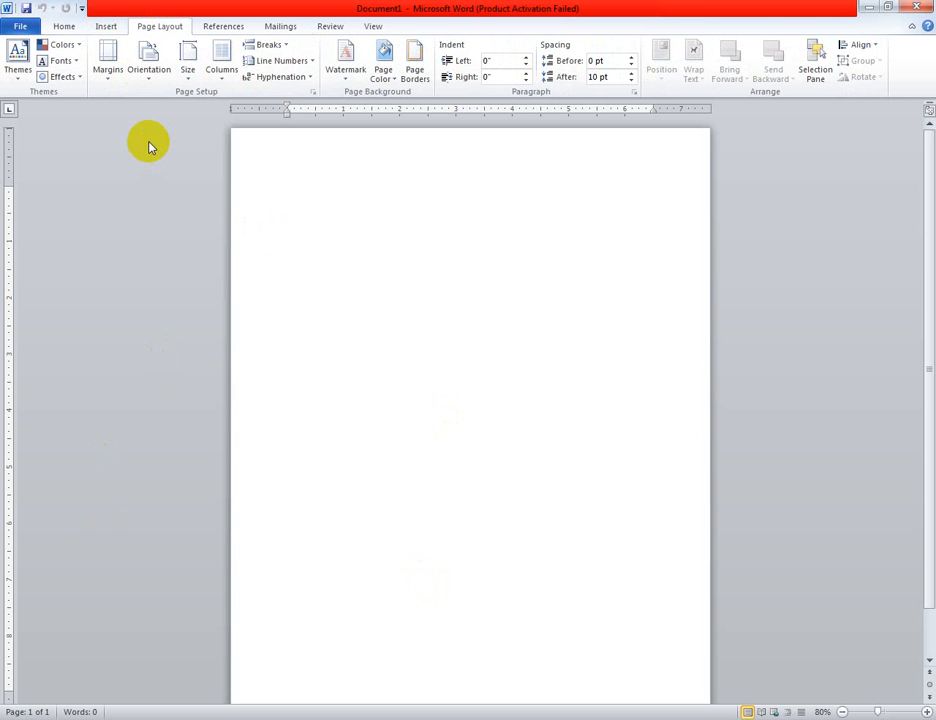
{"action": "left_click", "coordinate": [101, 80]}
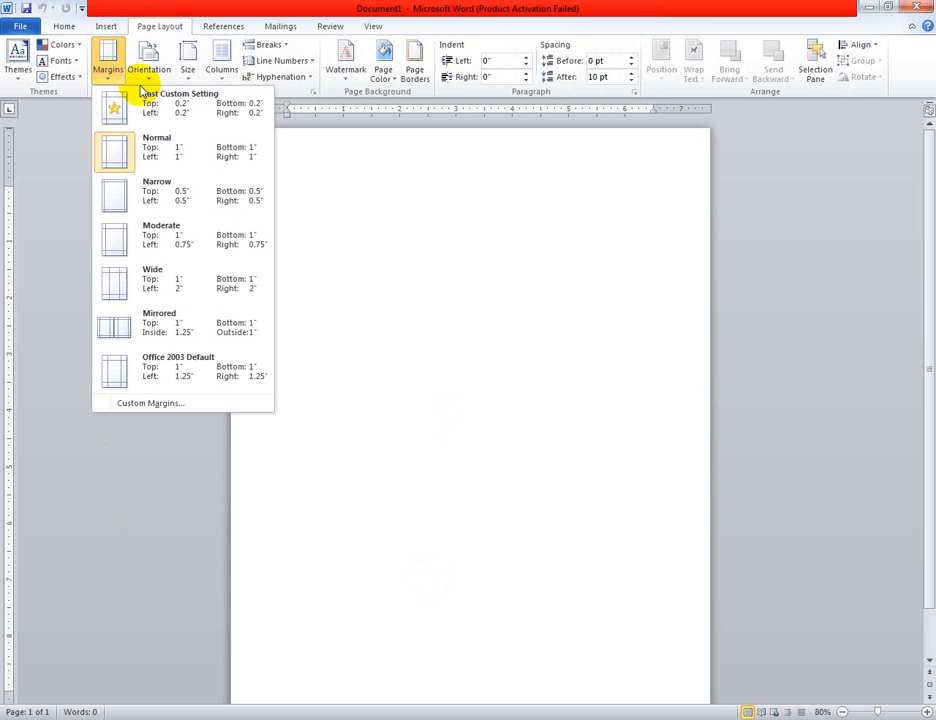
{"action": "left_click", "coordinate": [147, 77]}
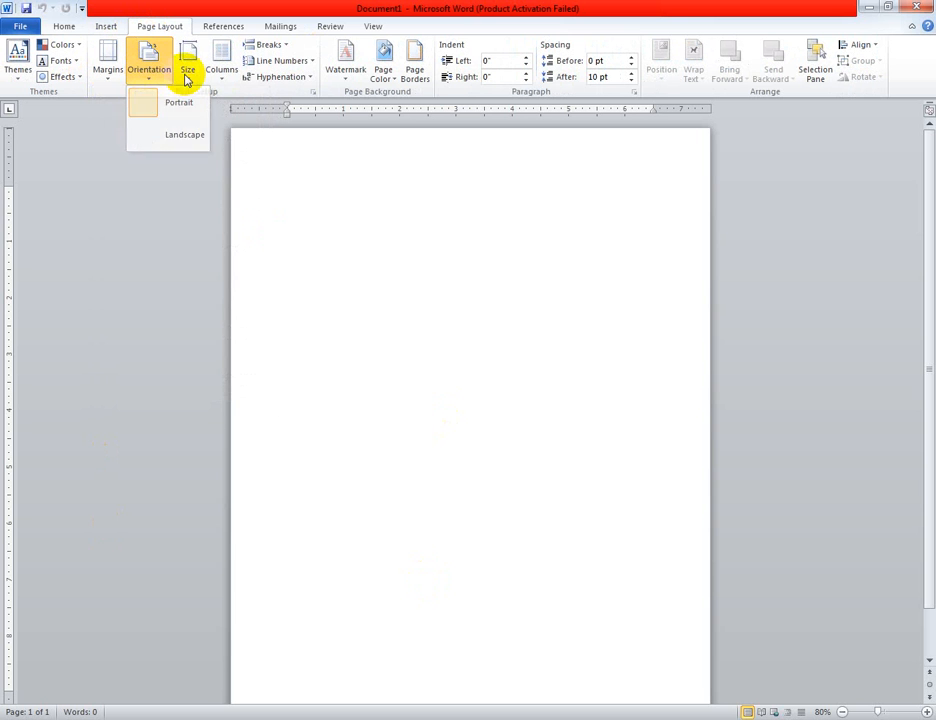
{"action": "left_click", "coordinate": [188, 75]}
{"action": "left_click", "coordinate": [214, 84]}
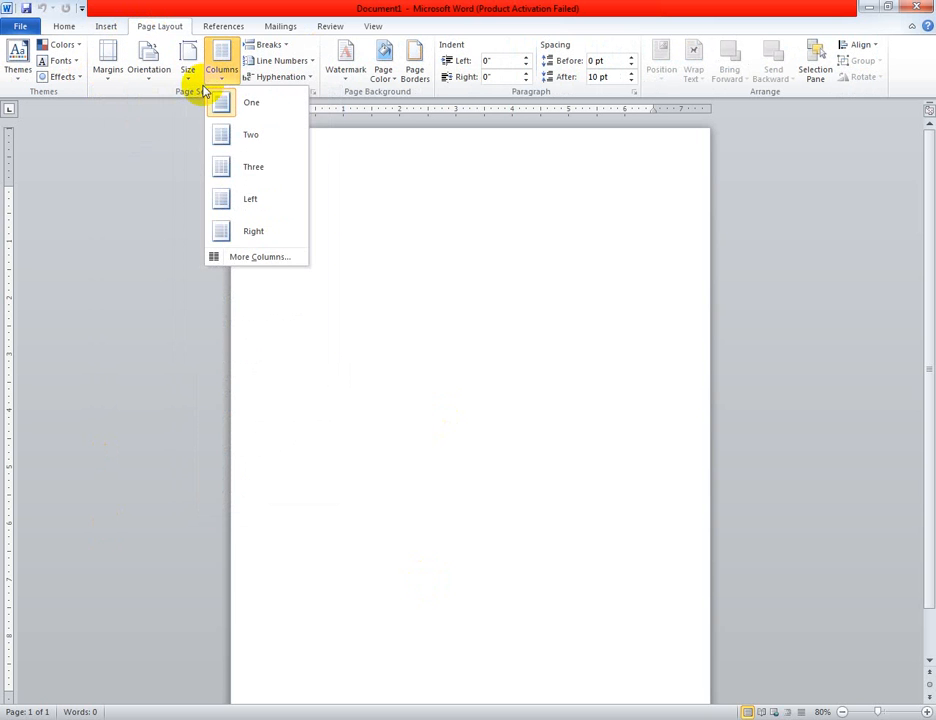
Open the custom margin settings and set the top and bottom page margins to 0.5"
{"action": "left_click", "coordinate": [124, 84]}
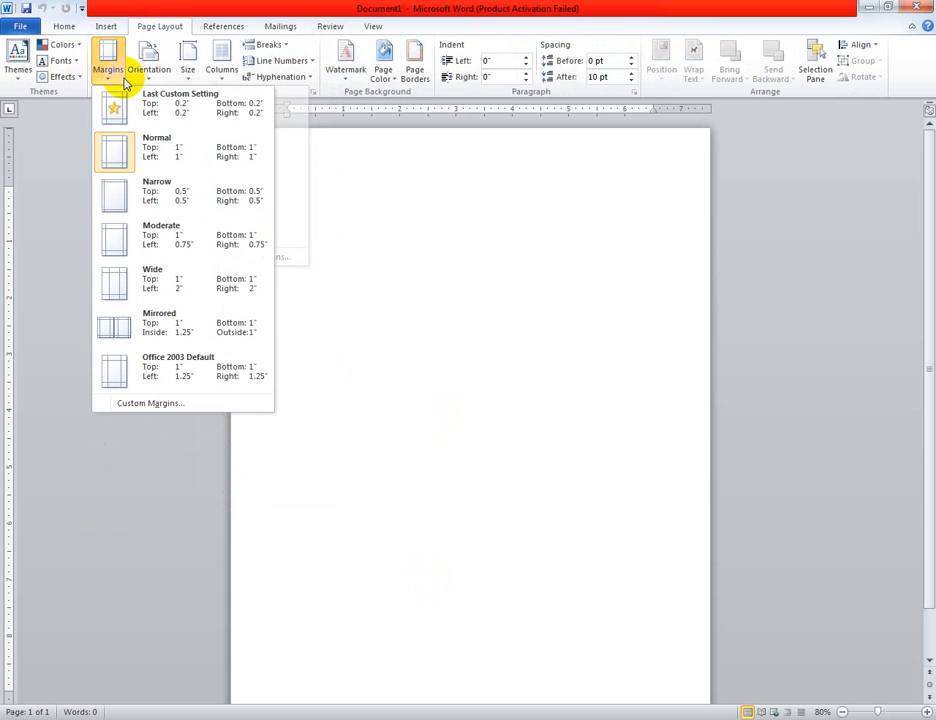
{"action": "left_click", "coordinate": [267, 403]}
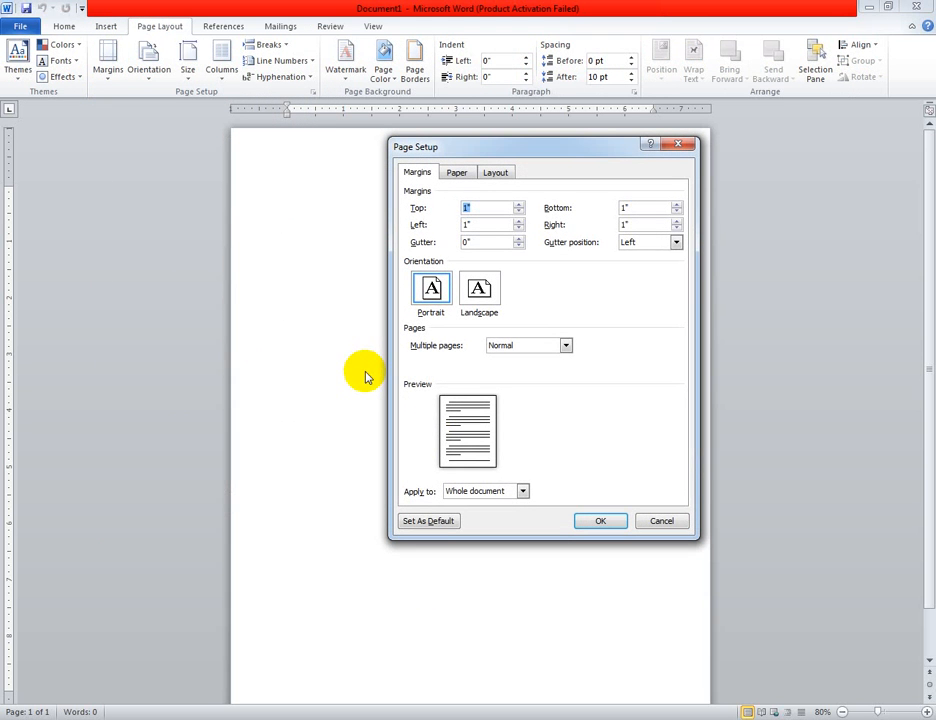
{"action": "left_click", "coordinate": [518, 216]}
{"action": "left_click", "coordinate": [518, 216]}
{"action": "left_click", "coordinate": [518, 216]}
{"action": "left_click", "coordinate": [518, 216]}
{"action": "left_click", "coordinate": [518, 216]}
{"action": "left_click", "coordinate": [518, 216]}
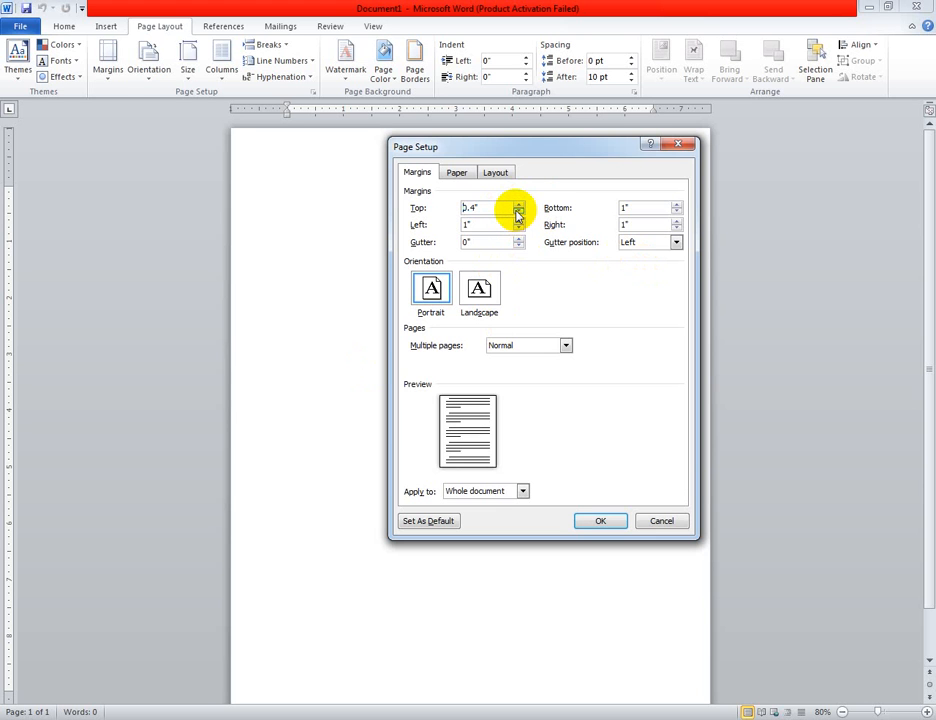
{"action": "left_click", "coordinate": [520, 206]}
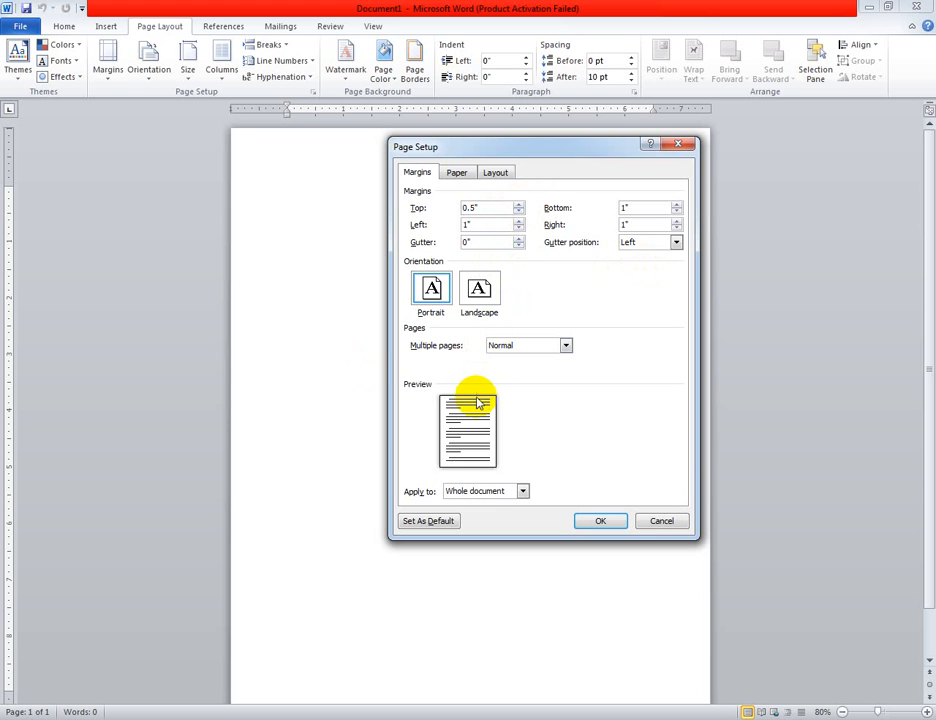
{"action": "left_click", "coordinate": [677, 212]}
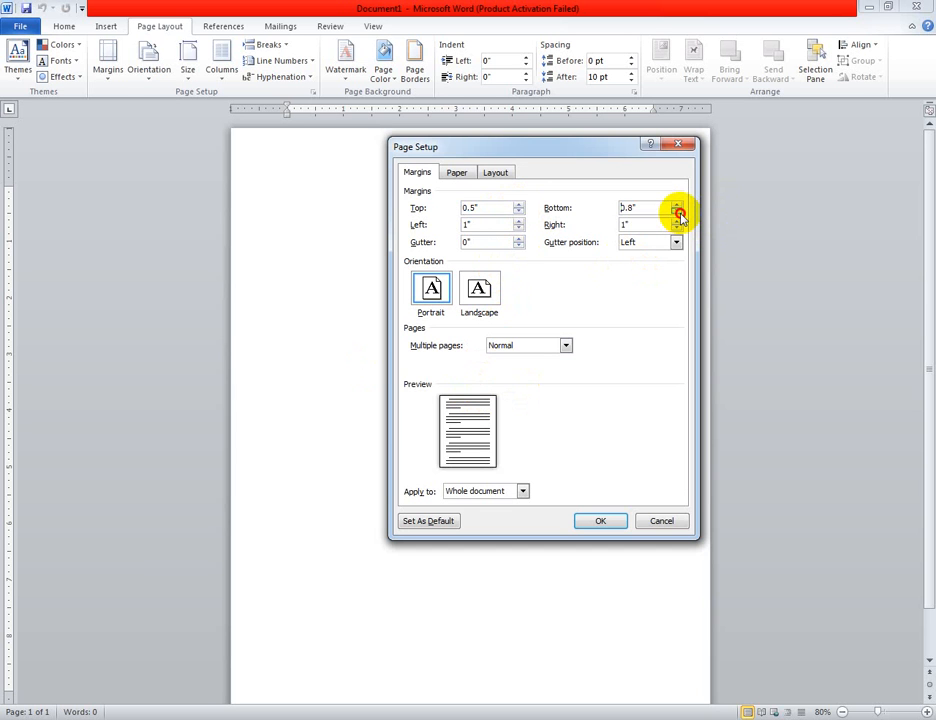
{"action": "left_click", "coordinate": [677, 212]}
{"action": "left_click", "coordinate": [677, 212]}
{"action": "left_click", "coordinate": [677, 212]}
{"action": "left_click", "coordinate": [677, 212]}
Set the left and right page margins to 0.5" and apply the margin settings to the whole document
{"action": "left_click", "coordinate": [518, 229]}
{"action": "left_click", "coordinate": [518, 229]}
{"action": "left_click", "coordinate": [518, 229]}
{"action": "left_click", "coordinate": [518, 229]}
{"action": "left_click", "coordinate": [518, 229]}
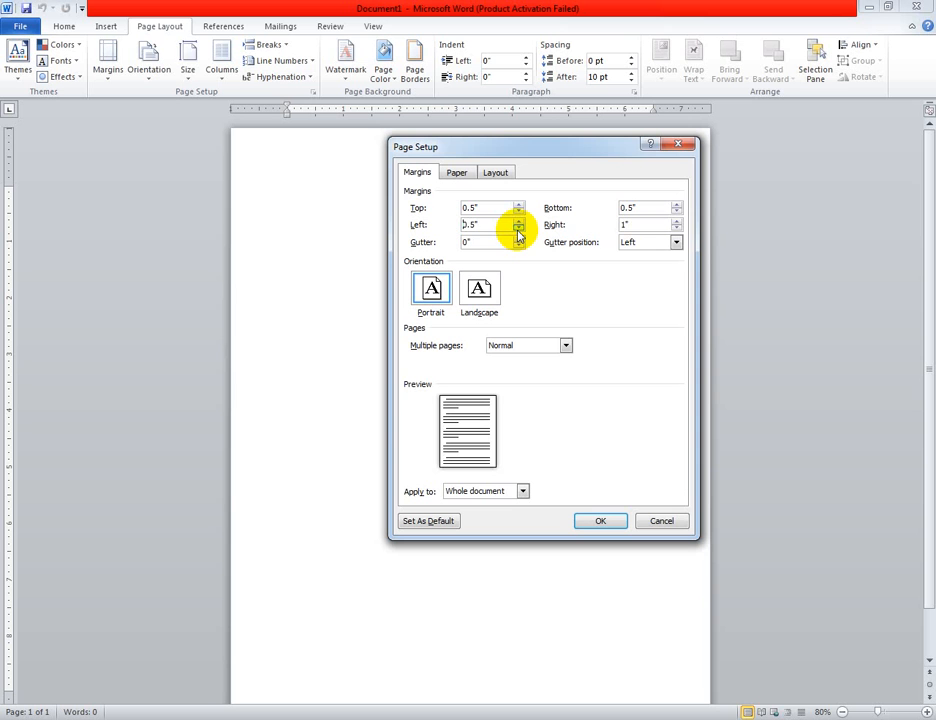
{"action": "left_click", "coordinate": [677, 229]}
{"action": "left_click", "coordinate": [677, 229]}
{"action": "left_click", "coordinate": [677, 229]}
{"action": "left_click", "coordinate": [677, 229]}
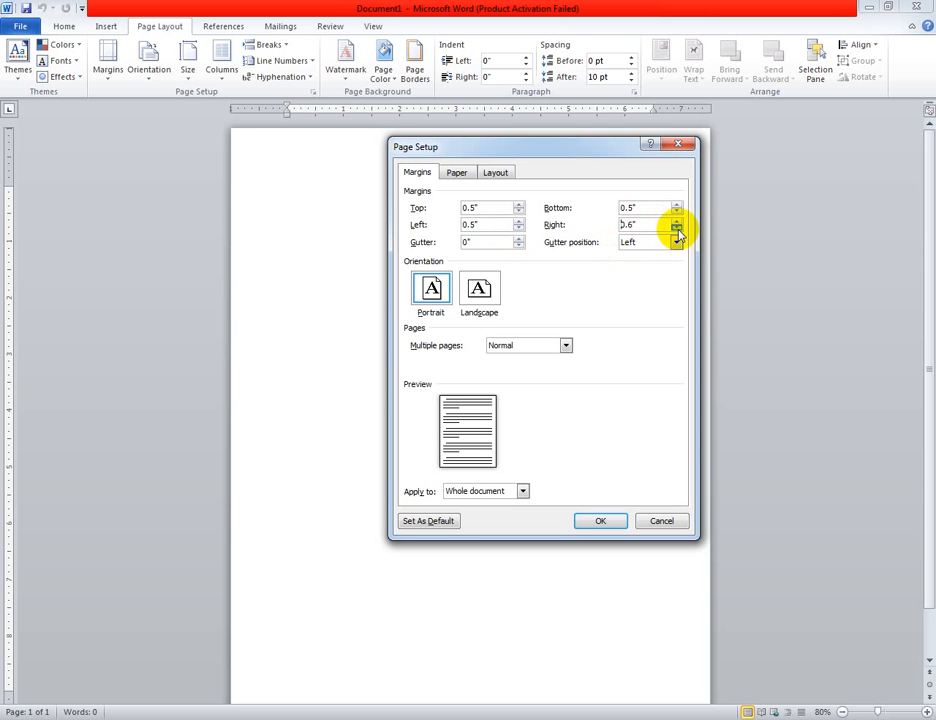
{"action": "left_click", "coordinate": [677, 229]}
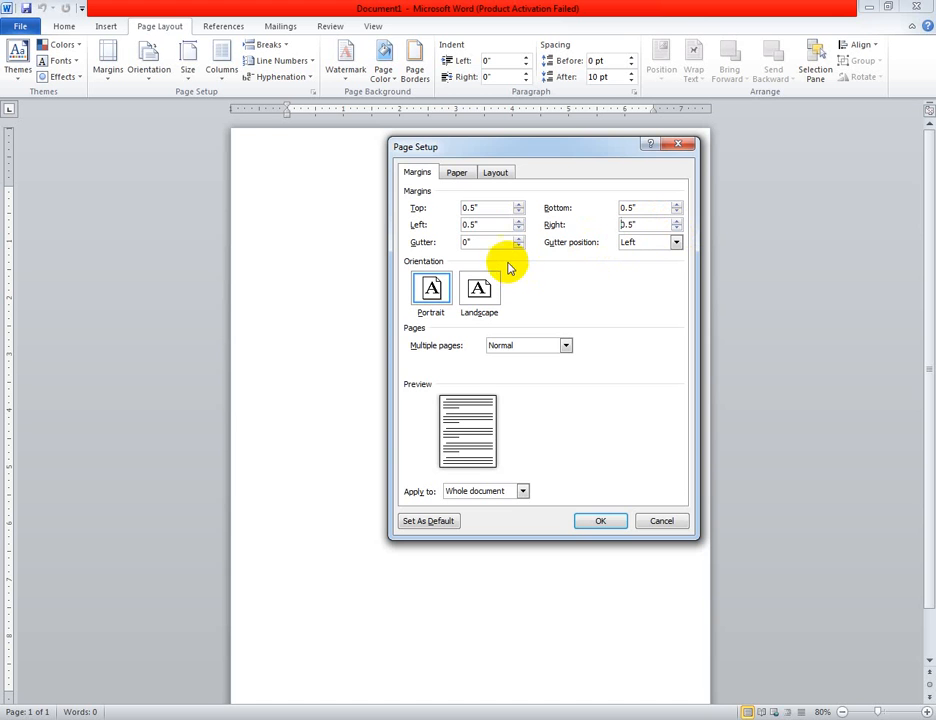
{"action": "left_click", "coordinate": [618, 522]}
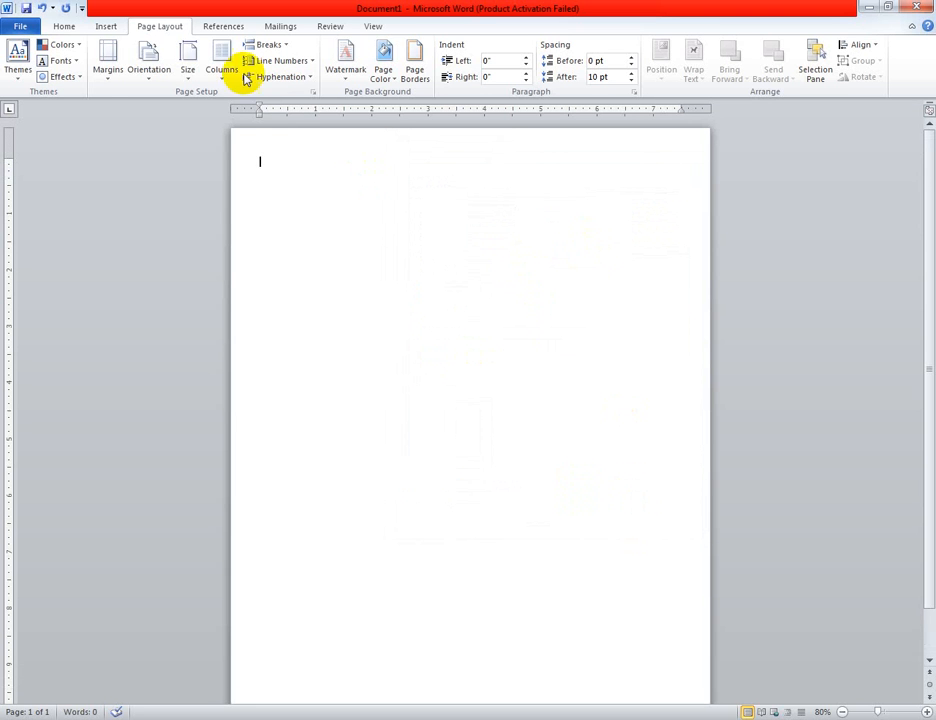
Examine the paper sizes available for the document, both in the page setup settings and in the preset size list
{"action": "left_click", "coordinate": [114, 84]}
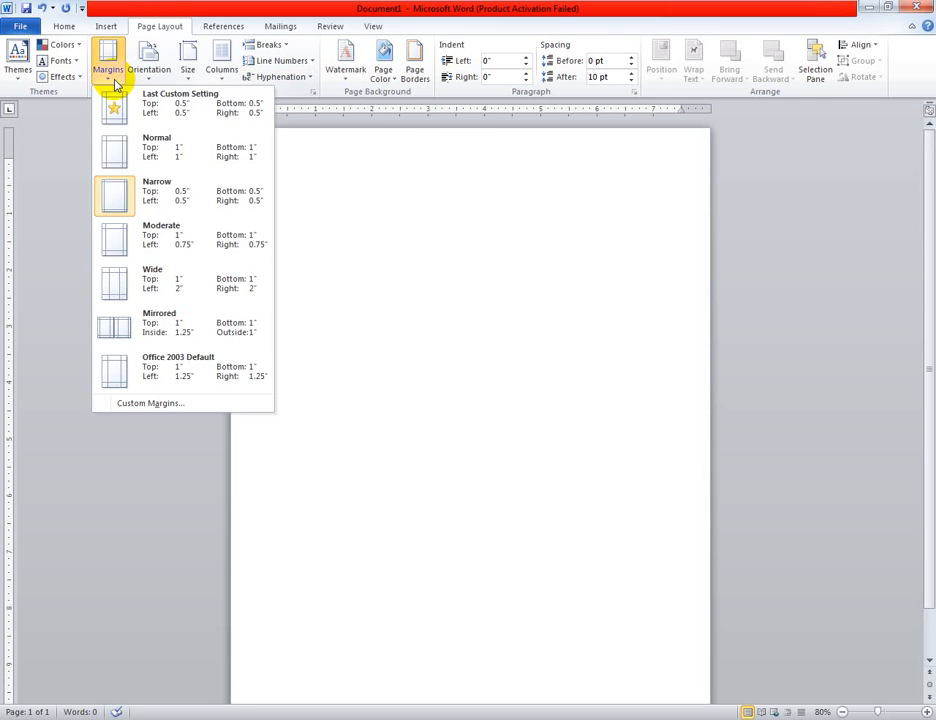
{"action": "left_click", "coordinate": [186, 402]}
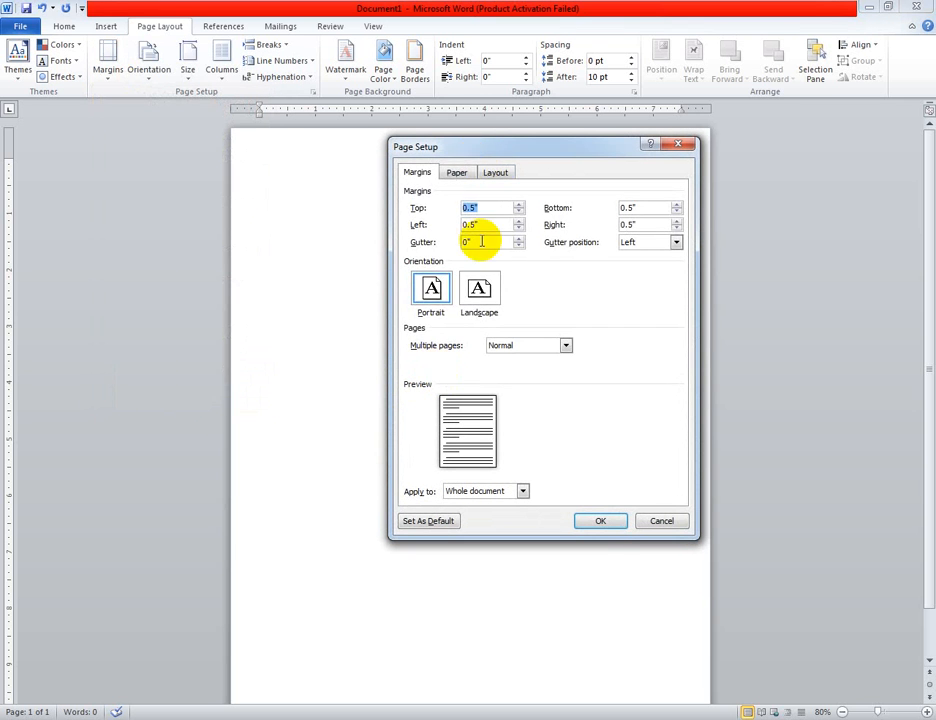
{"action": "left_click", "coordinate": [456, 175]}
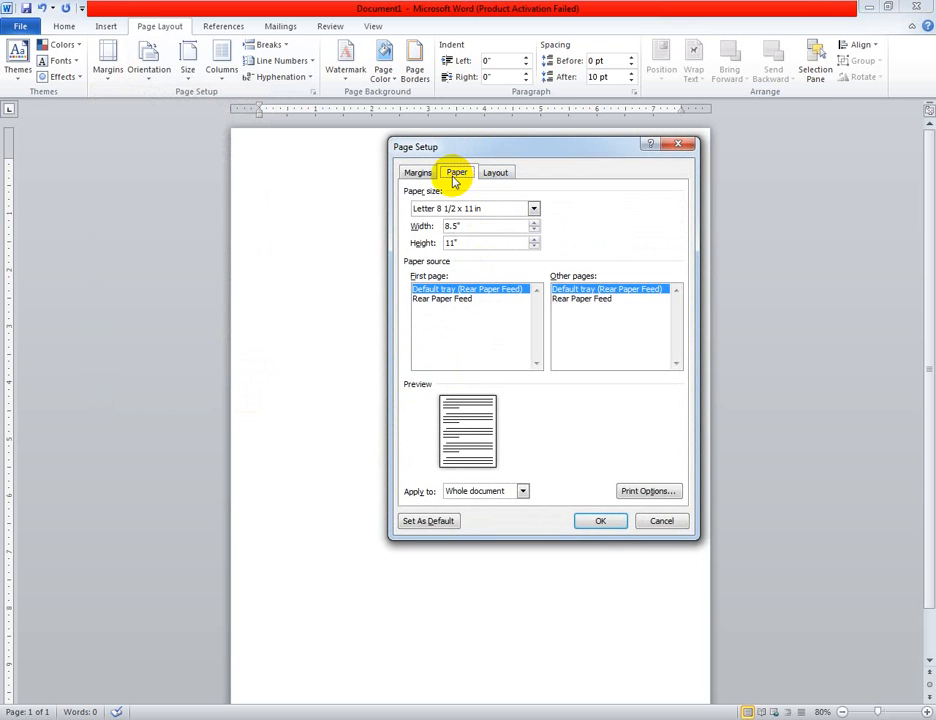
{"action": "left_click", "coordinate": [535, 212]}
{"action": "left_click", "coordinate": [535, 212]}
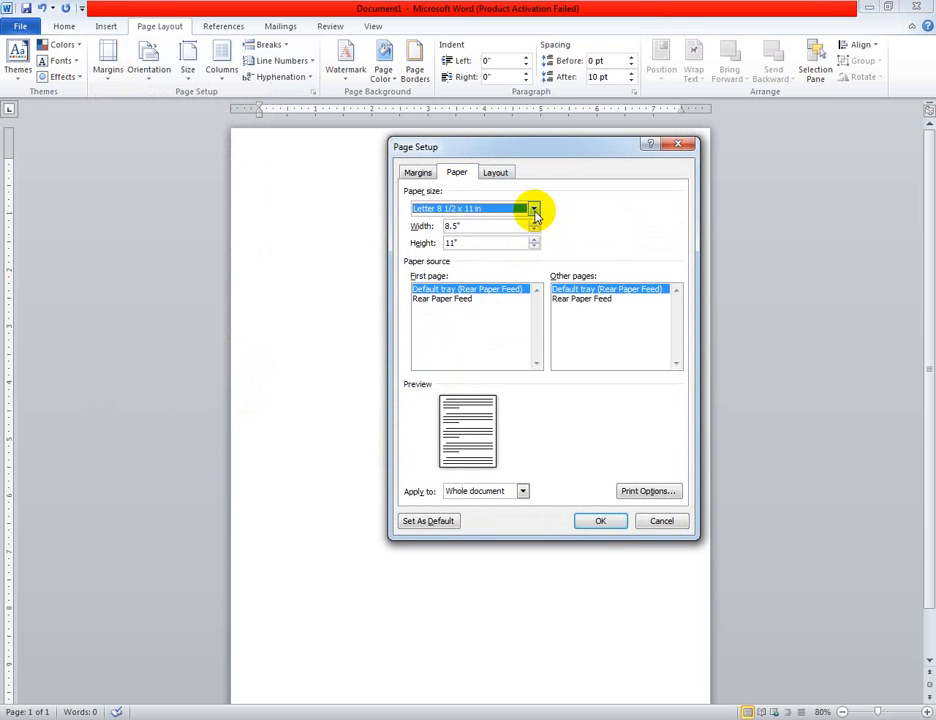
{"action": "left_click", "coordinate": [660, 521]}
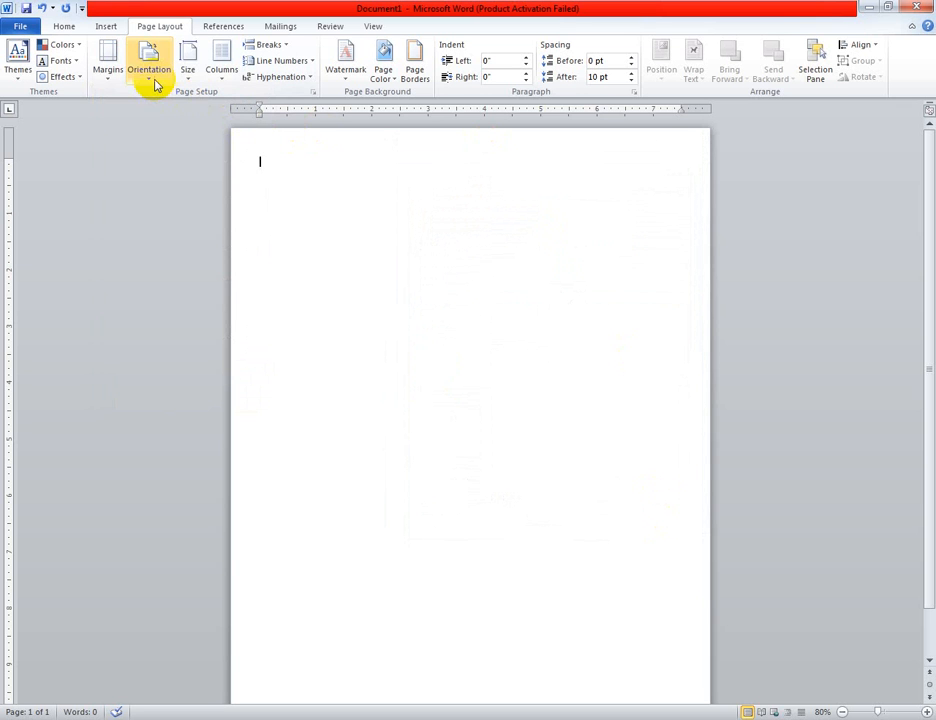
{"action": "left_click", "coordinate": [185, 80]}
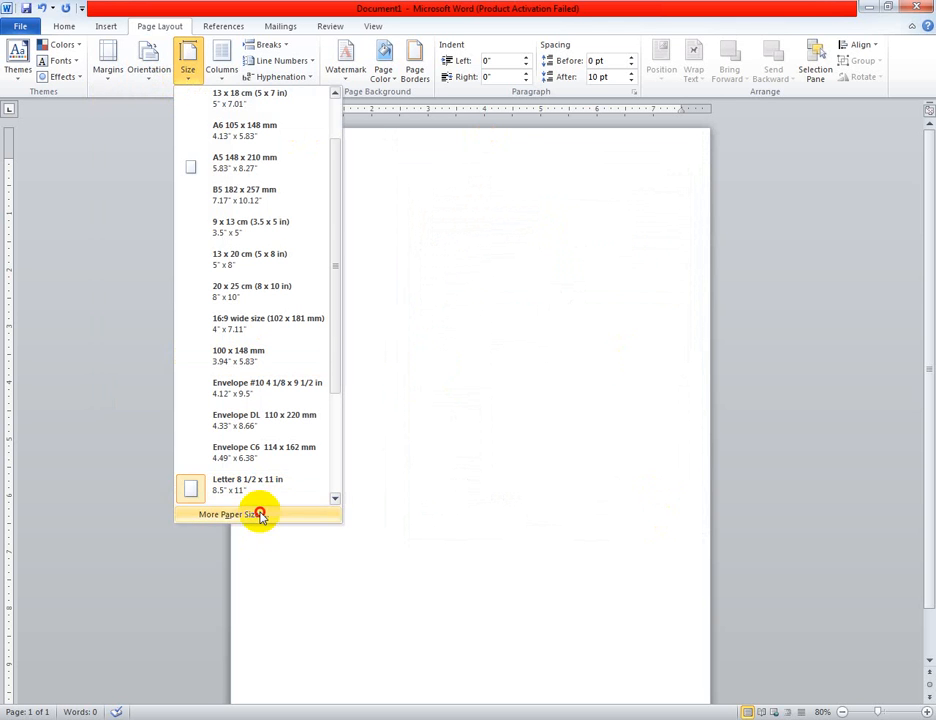
{"action": "left_click", "coordinate": [258, 512]}
{"action": "left_click", "coordinate": [533, 208]}
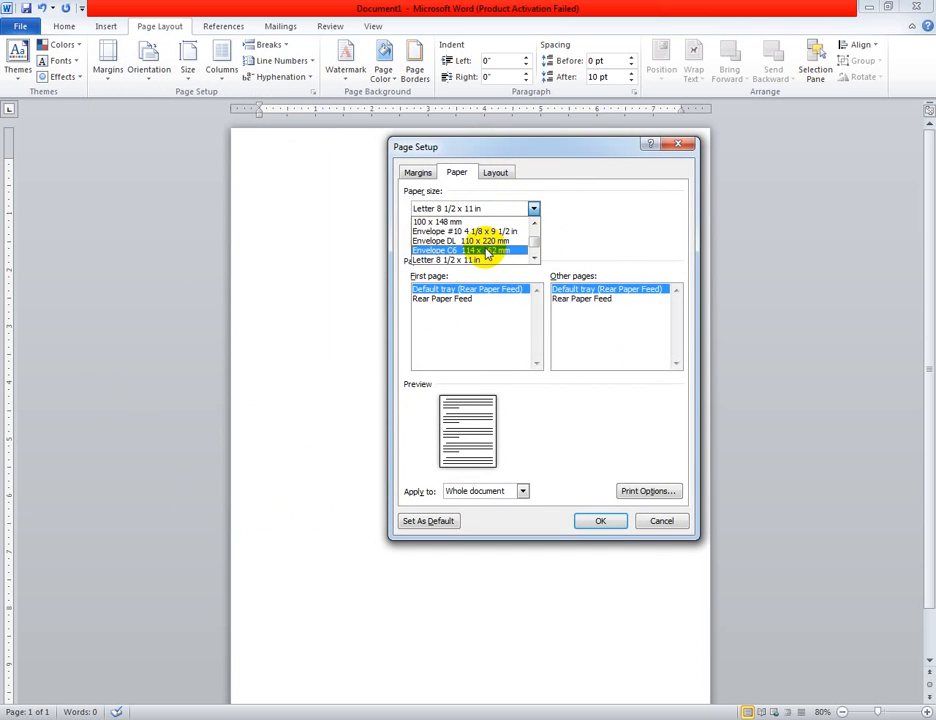
{"action": "scroll", "coordinate": [487, 253], "scroll_direction": "down", "scroll_amount": 2}
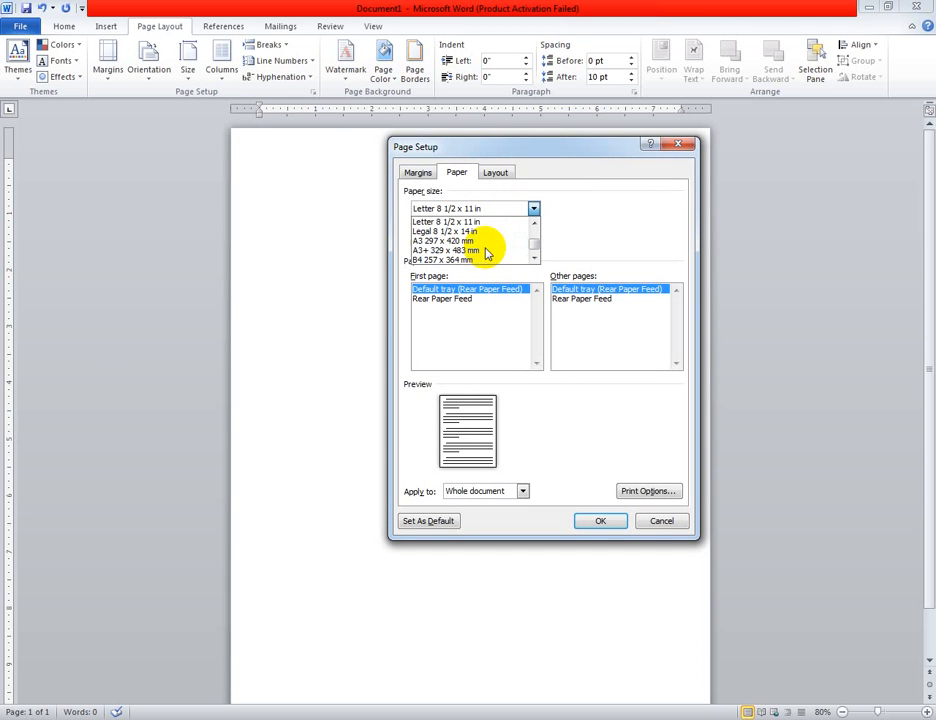
{"action": "left_click", "coordinate": [654, 519]}
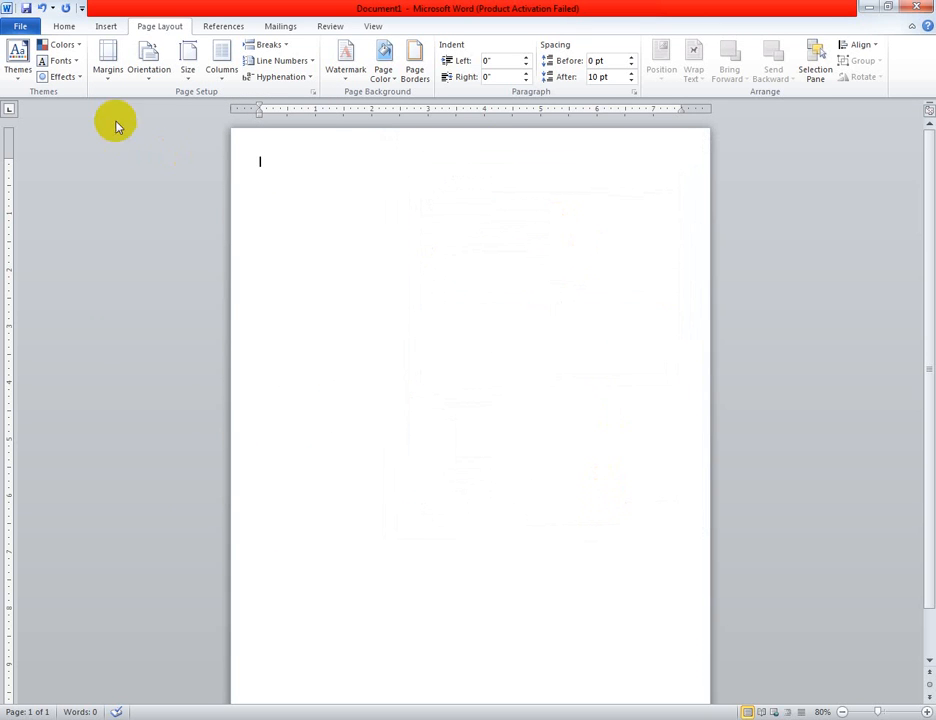
{"action": "left_click", "coordinate": [191, 82]}
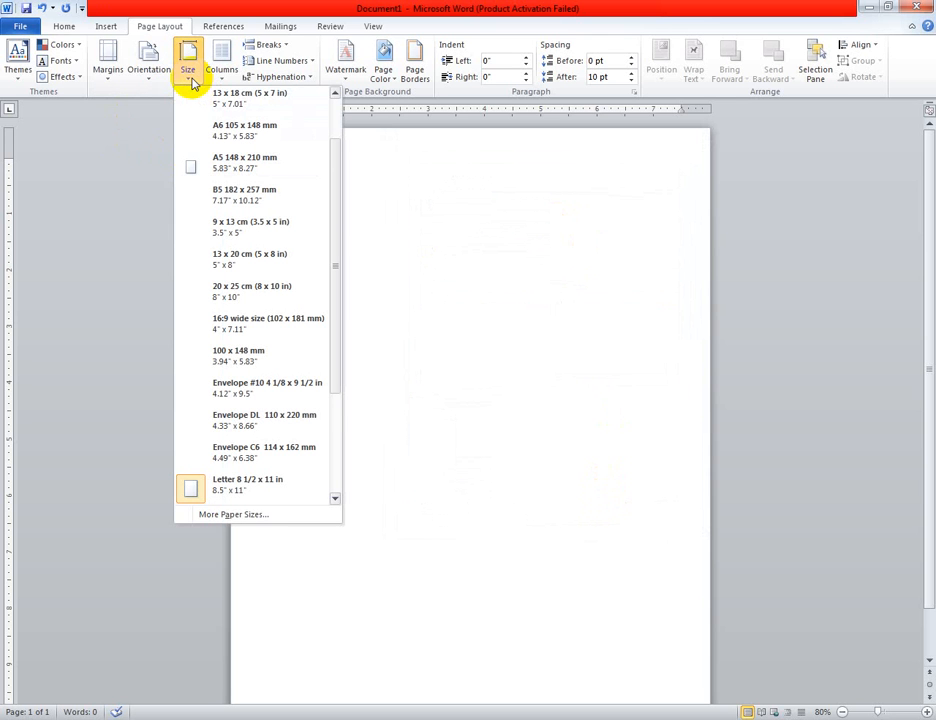
{"action": "left_click", "coordinate": [99, 225]}
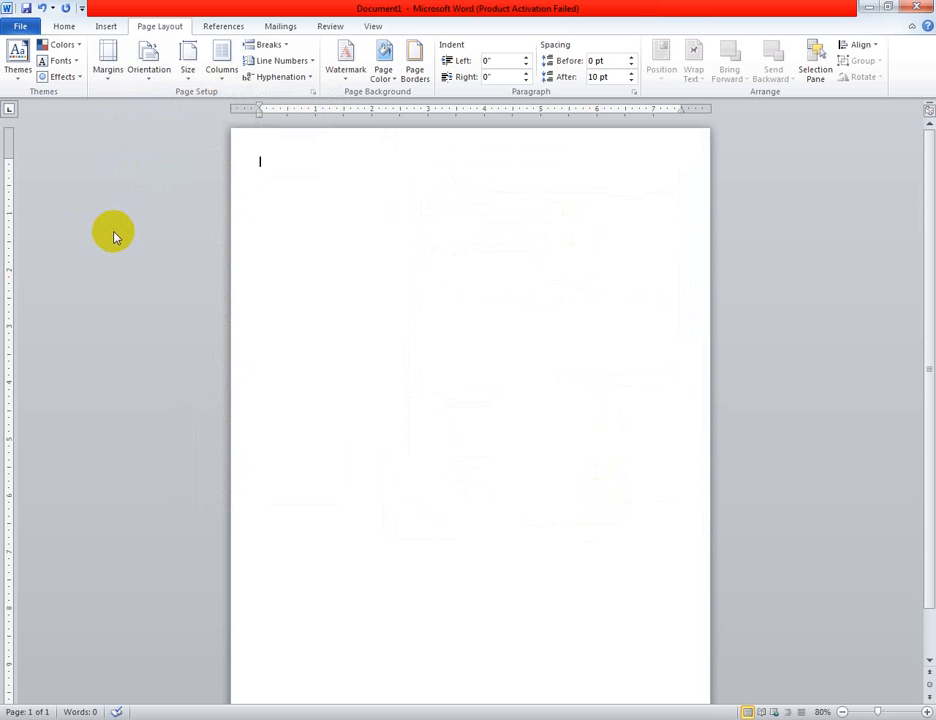
Change the page orientation to Landscape
{"action": "left_click", "coordinate": [156, 82]}
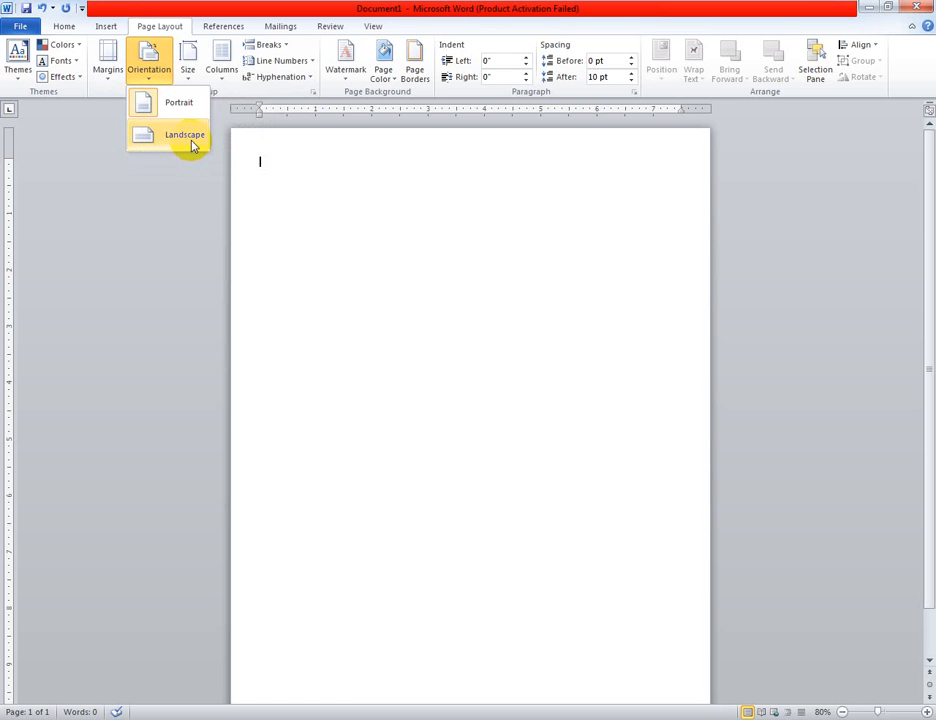
{"action": "left_click", "coordinate": [224, 80]}
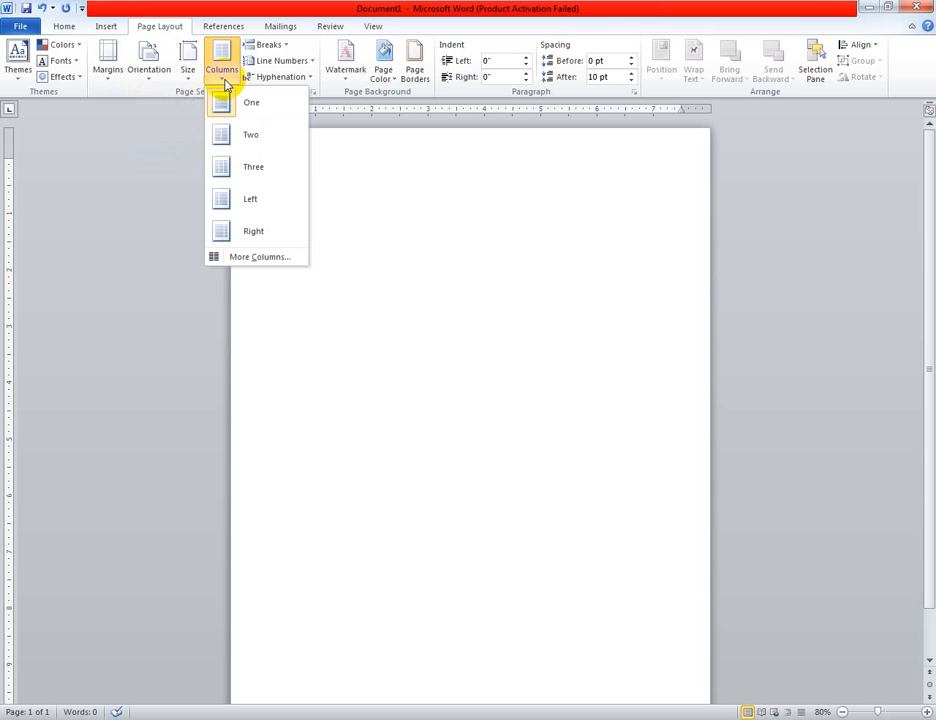
{"action": "left_click", "coordinate": [149, 82]}
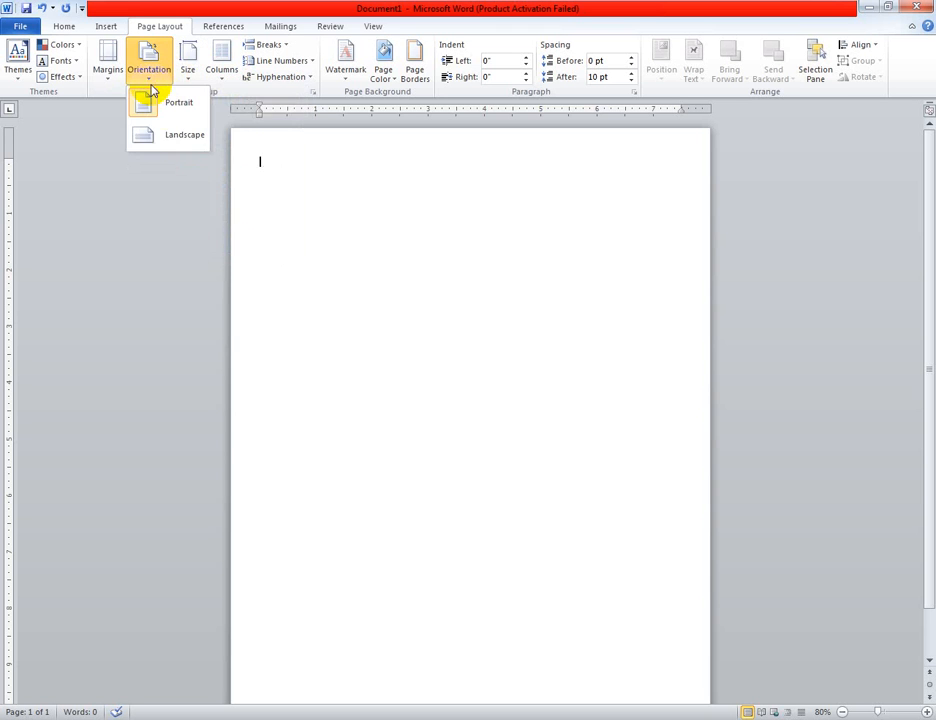
{"action": "left_click", "coordinate": [184, 140]}
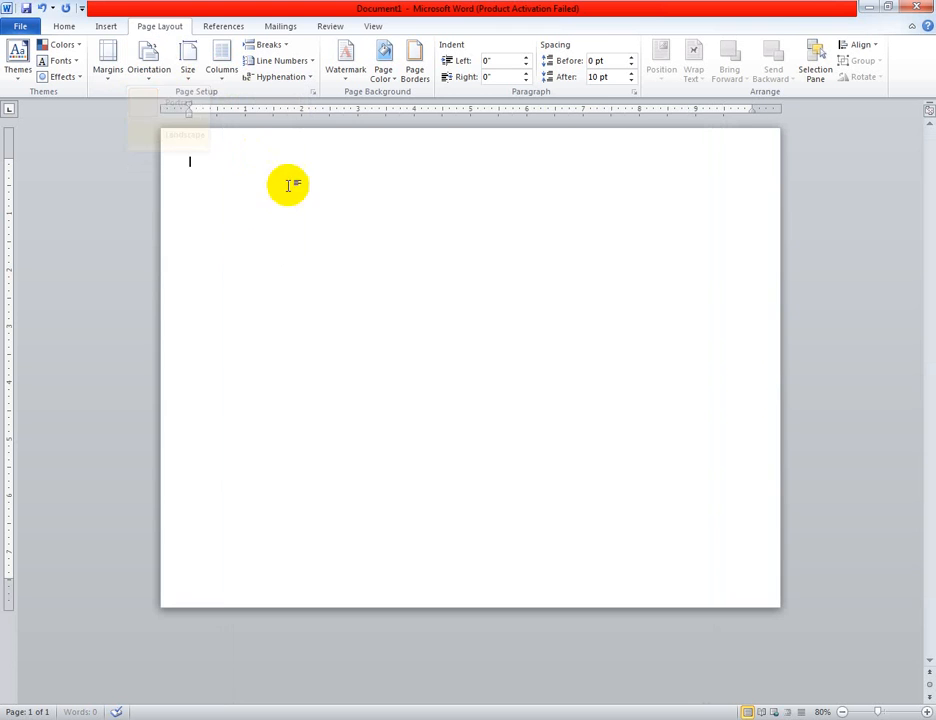
Split the page into two columns and narrow the gap between them by widening the first column on the ruler
{"action": "left_click", "coordinate": [216, 80]}
{"action": "left_click", "coordinate": [257, 142]}
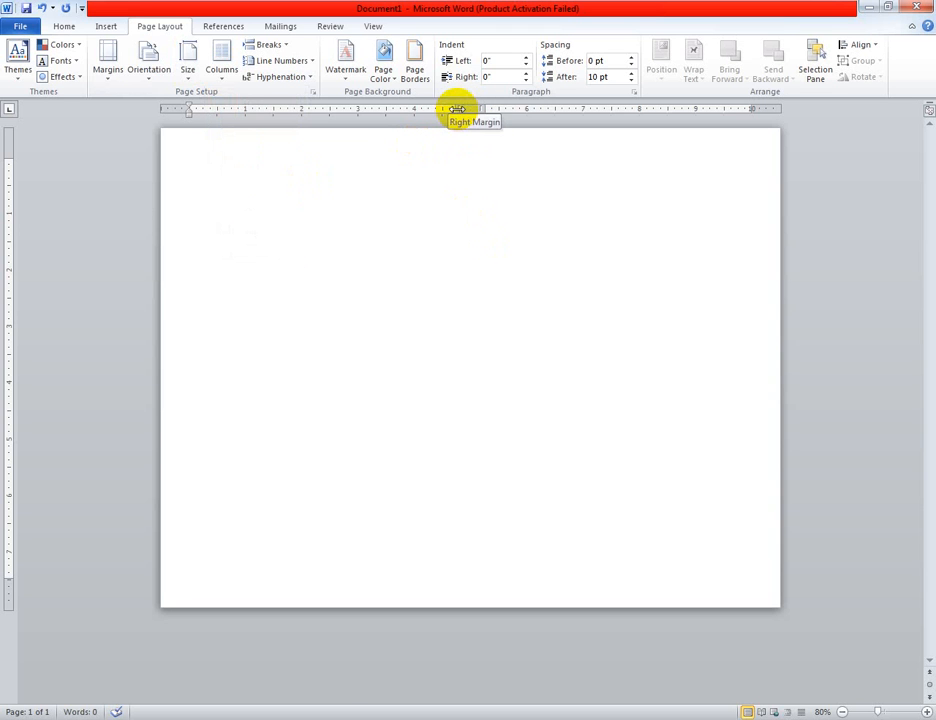
{"action": "mouse_move", "coordinate": [457, 108]}
{"action": "left_mouse_down"}
{"action": "mouse_move", "coordinate": [345, 121]}
{"action": "mouse_move", "coordinate": [470, 112]}
{"action": "mouse_move", "coordinate": [460, 130]}
{"action": "mouse_move", "coordinate": [478, 125]}
{"action": "mouse_move", "coordinate": [464, 124]}
{"action": "left_mouse_up"}
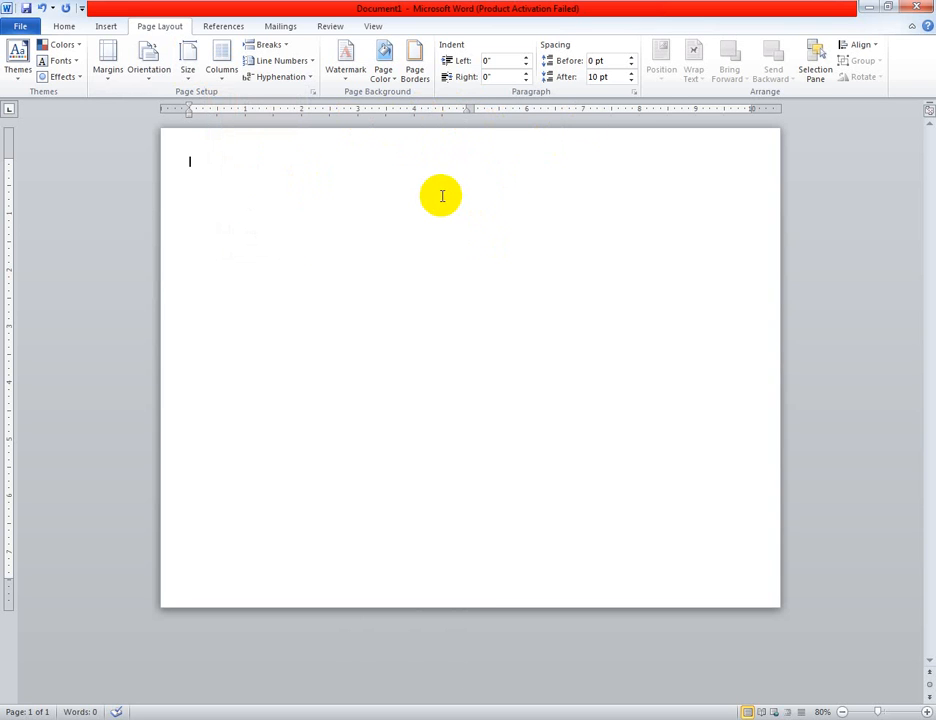
Enter about two lines of random filler text in the first column and copy all of it
{"action": "type", "text": "Gkdfg;lkdf kdg;ldk;dlfd"}
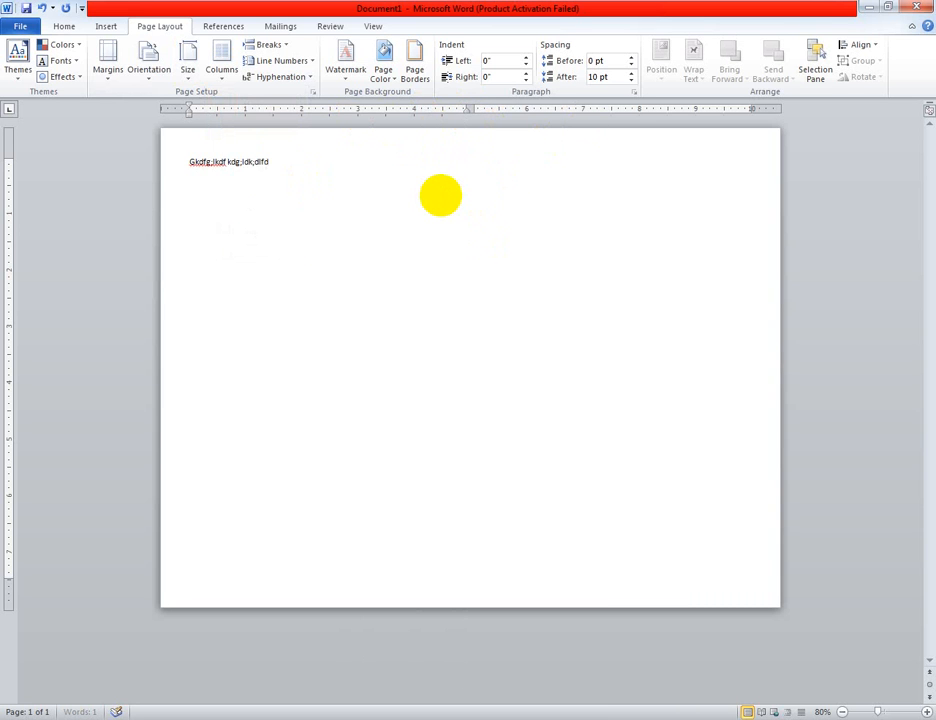
{"action": "type", "text": "d gfgkfd;lgkfdgl;fd gfdkg;fdlgkfd;gf gdfkg;"}
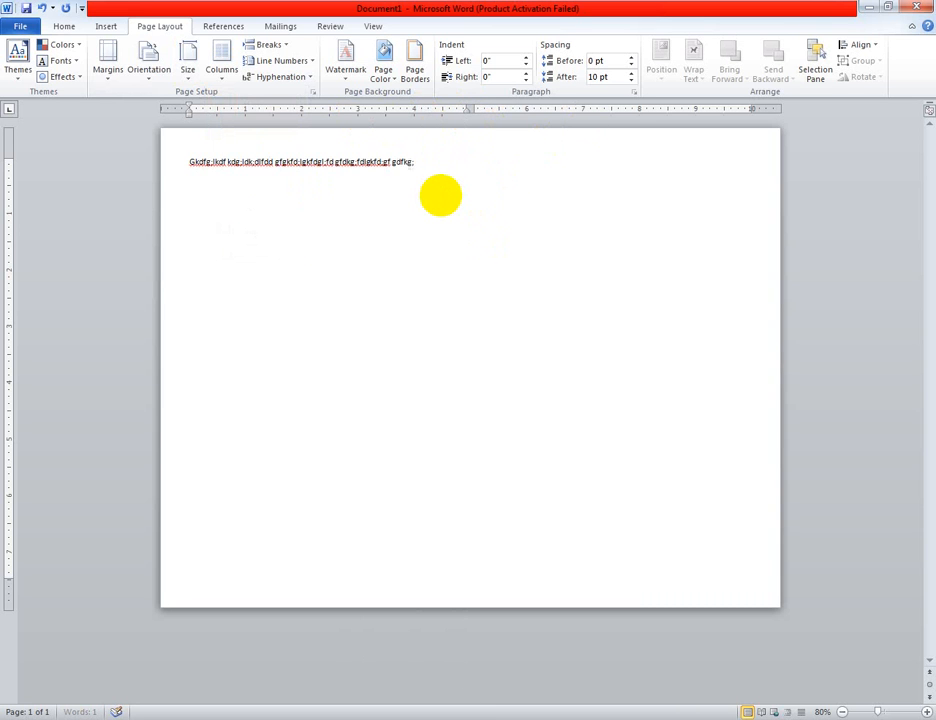
{"action": "type", "text": "fdlkg;fdgkfdg fdg; kdf g;fdgkfd;gd"}
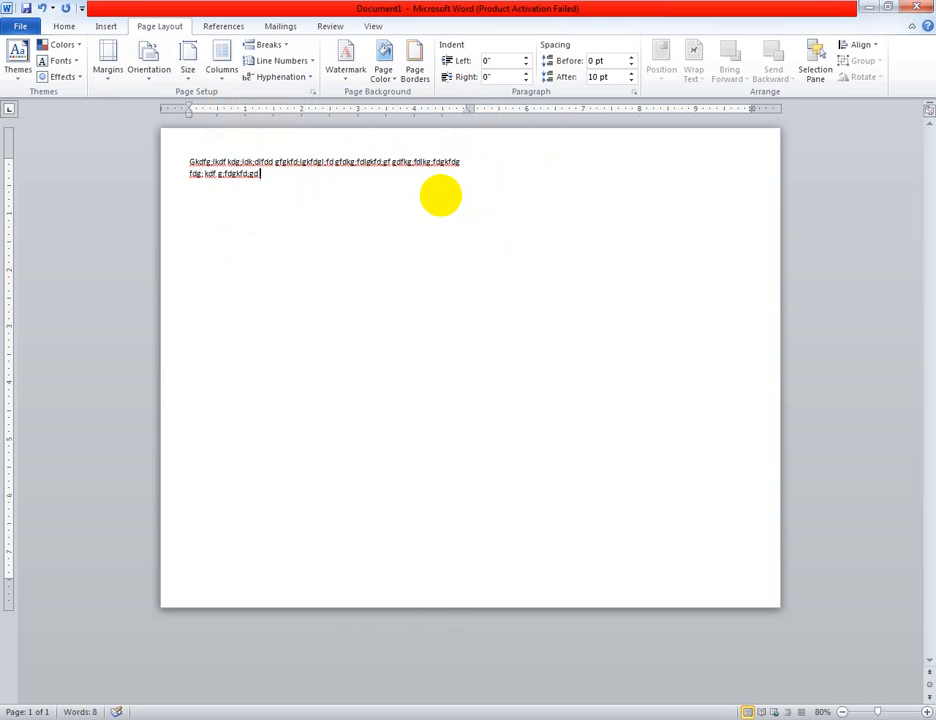
{"action": "key", "text": "ctrl+a"}
{"action": "key", "text": "ctrl+c"}
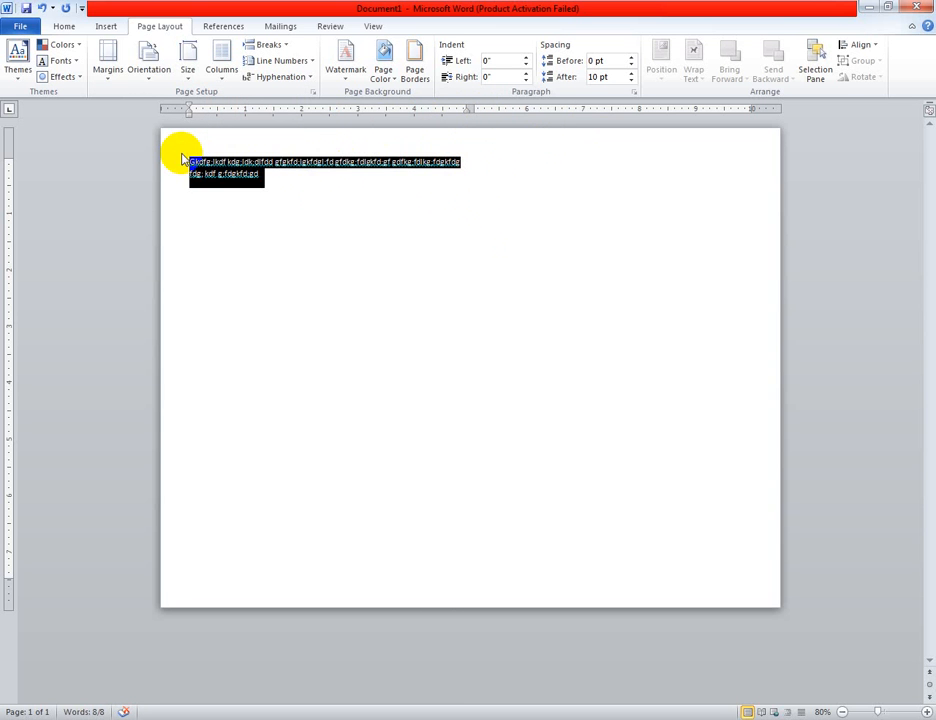
Fill the first column with pasted copies of the filler text and delete the copy that spills into the second column
{"action": "key", "text": "ctrl+v"}
{"action": "key", "text": "ctrl+v"}
{"action": "key", "text": "ctrl+v"}
{"action": "key", "text": "ctrl+v"}
{"action": "key", "text": "ctrl+v"}
{"action": "key", "text": "ctrl+v"}
{"action": "key", "text": "ctrl+v"}
{"action": "key", "text": "ctrl+v"}
{"action": "key", "text": "ctrl+v"}
{"action": "key", "text": "ctrl+v"}
{"action": "key", "text": "ctrl+v"}
{"action": "key", "text": "ctrl+v"}
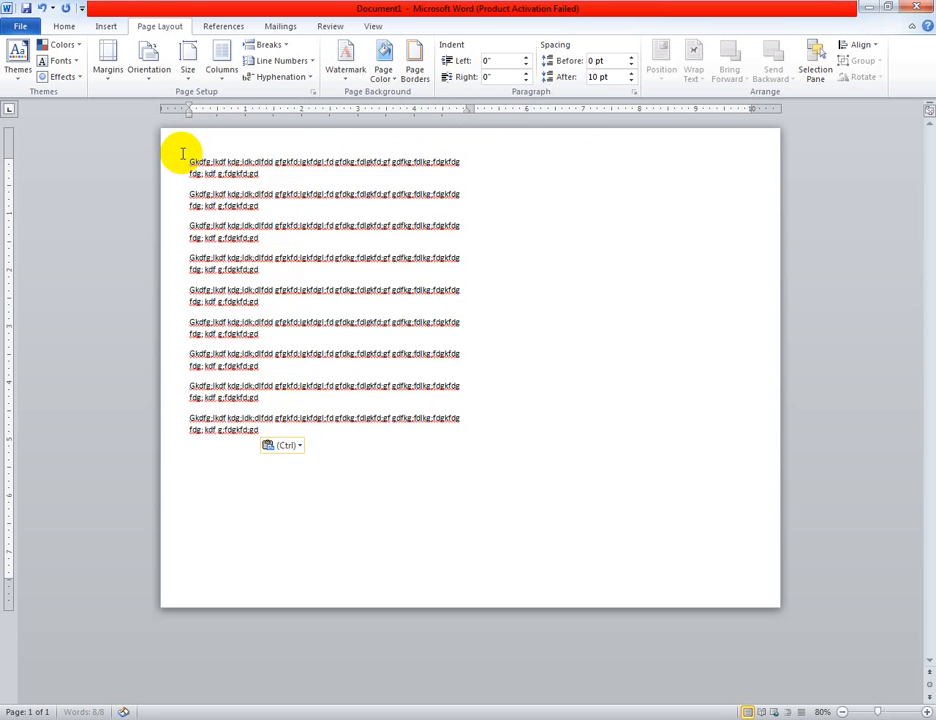
{"action": "key", "text": "ctrl+v"}
{"action": "key", "text": "ctrl+v"}
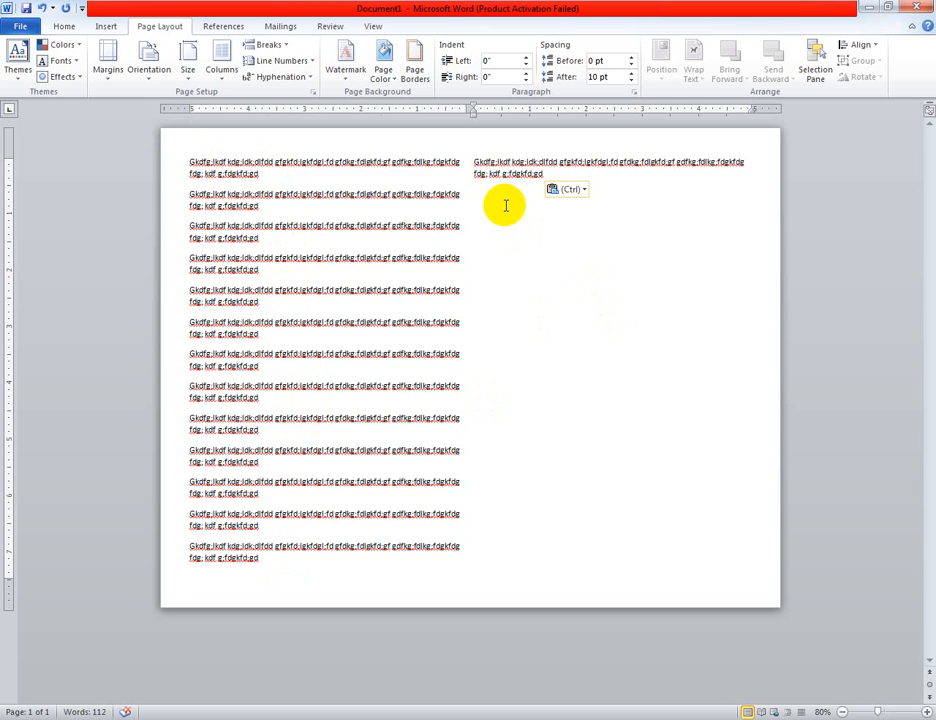
{"action": "left_click_drag", "start_coordinate": [557, 174], "coordinate": [475, 160]}
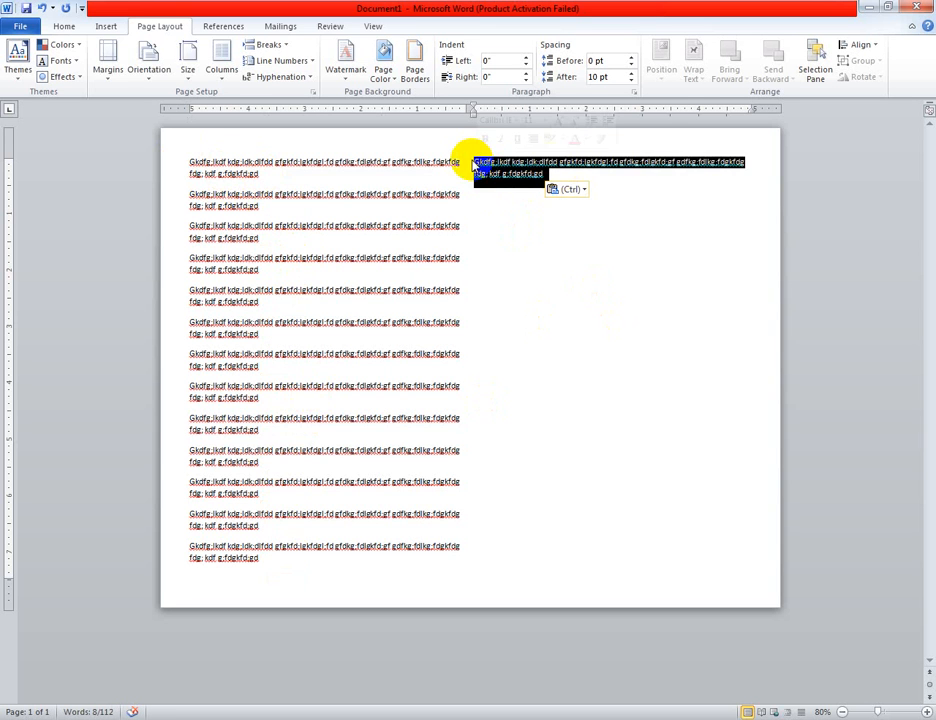
{"action": "key", "text": "Delete"}
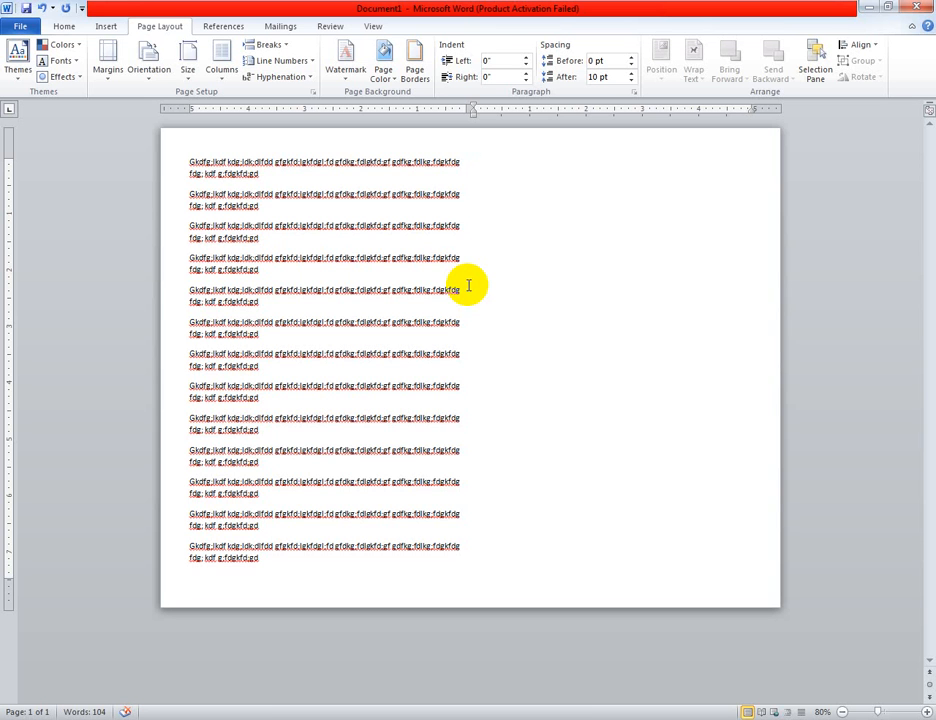
Apply the DO NOT COPY 2 preset watermark and look through the watermark types and languages in the custom watermark settings
{"action": "left_click", "coordinate": [352, 65]}
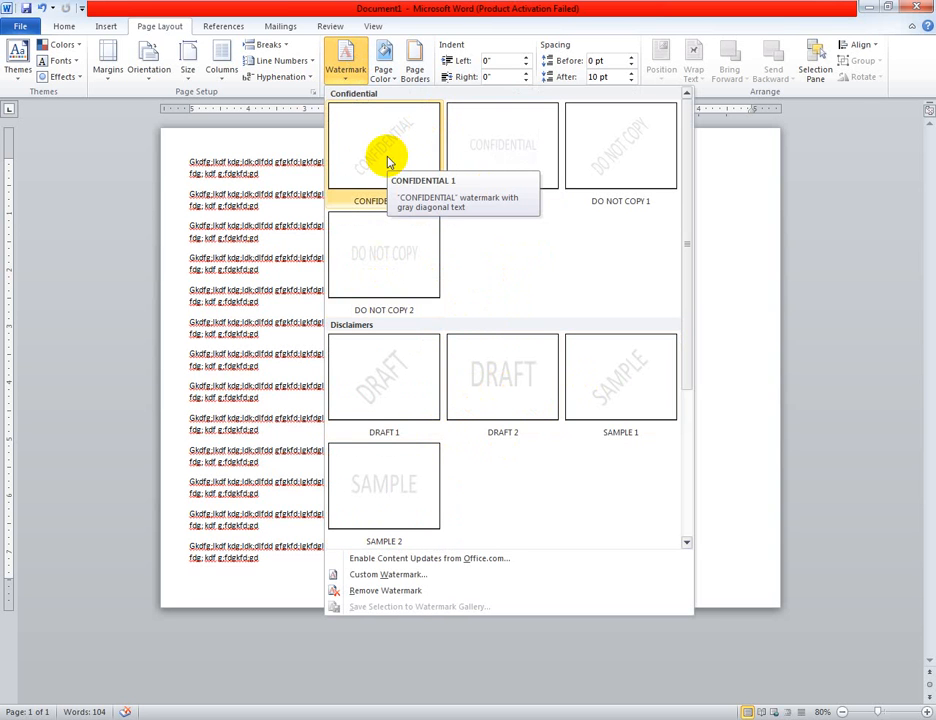
{"action": "left_click", "coordinate": [383, 218]}
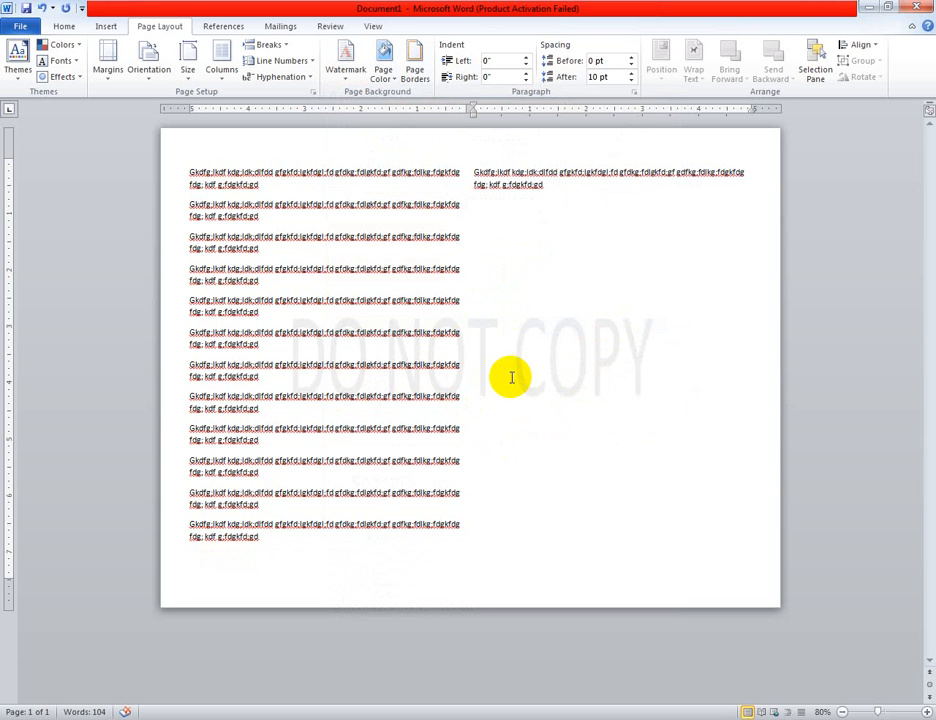
{"action": "left_click", "coordinate": [347, 72]}
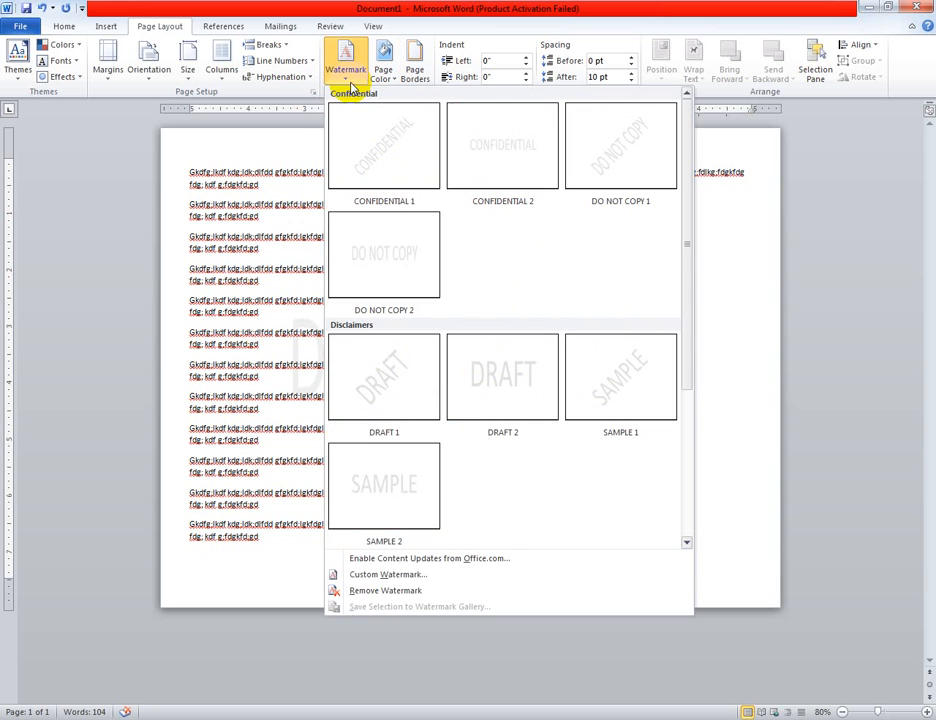
{"action": "left_click", "coordinate": [392, 576]}
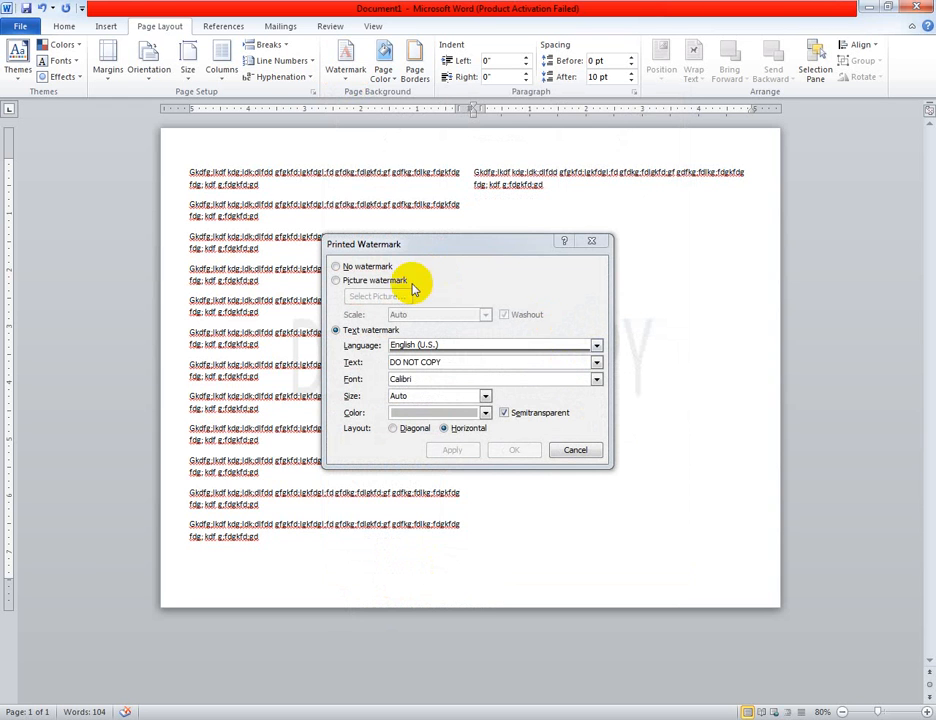
{"action": "left_click", "coordinate": [348, 268]}
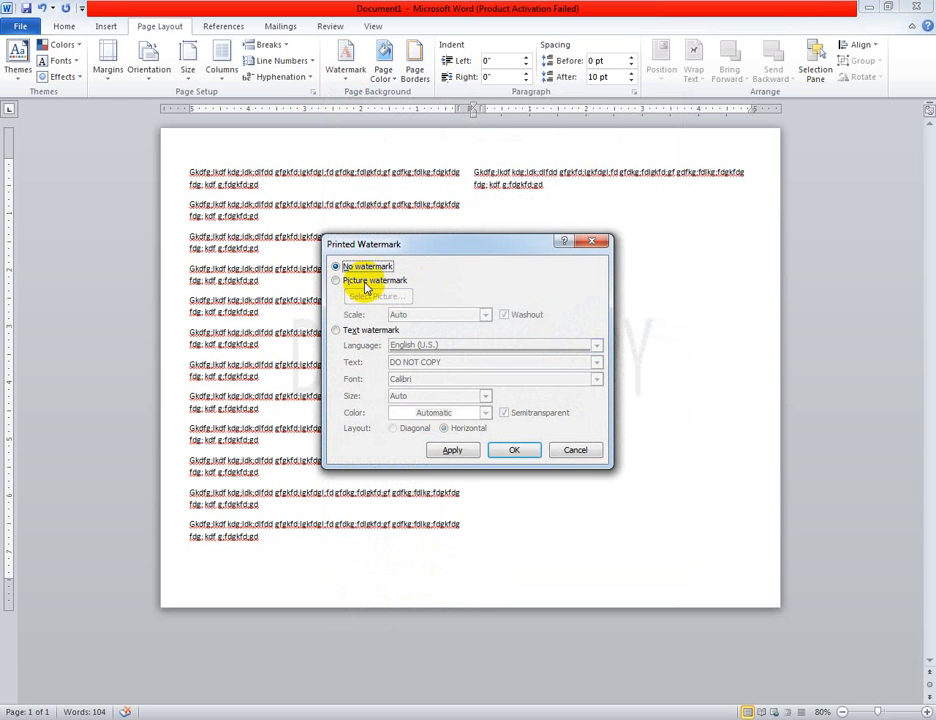
{"action": "left_click", "coordinate": [367, 283]}
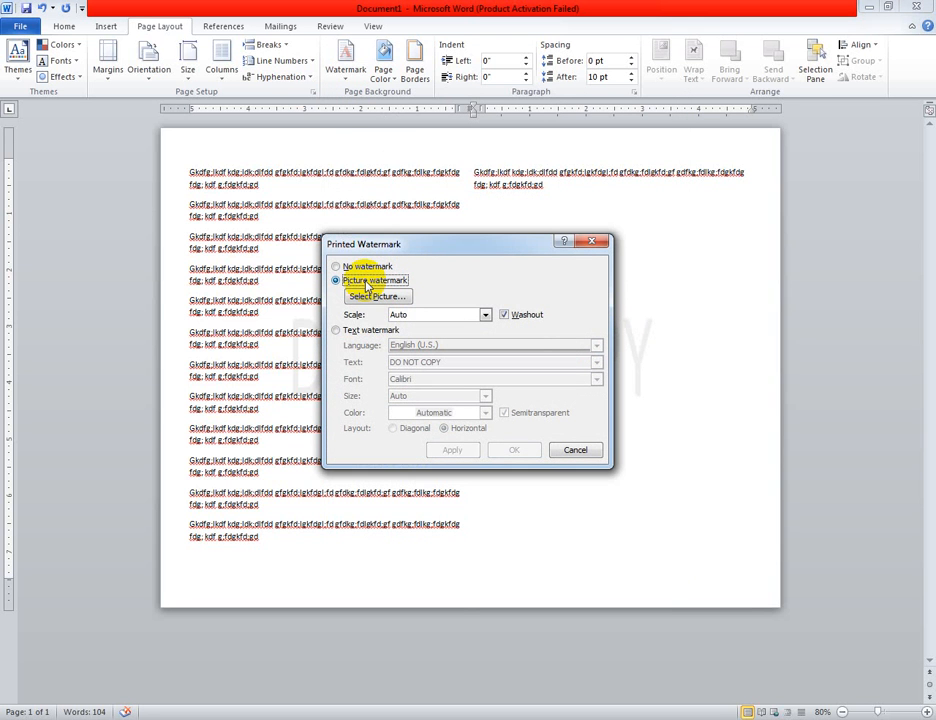
{"action": "left_click", "coordinate": [340, 331]}
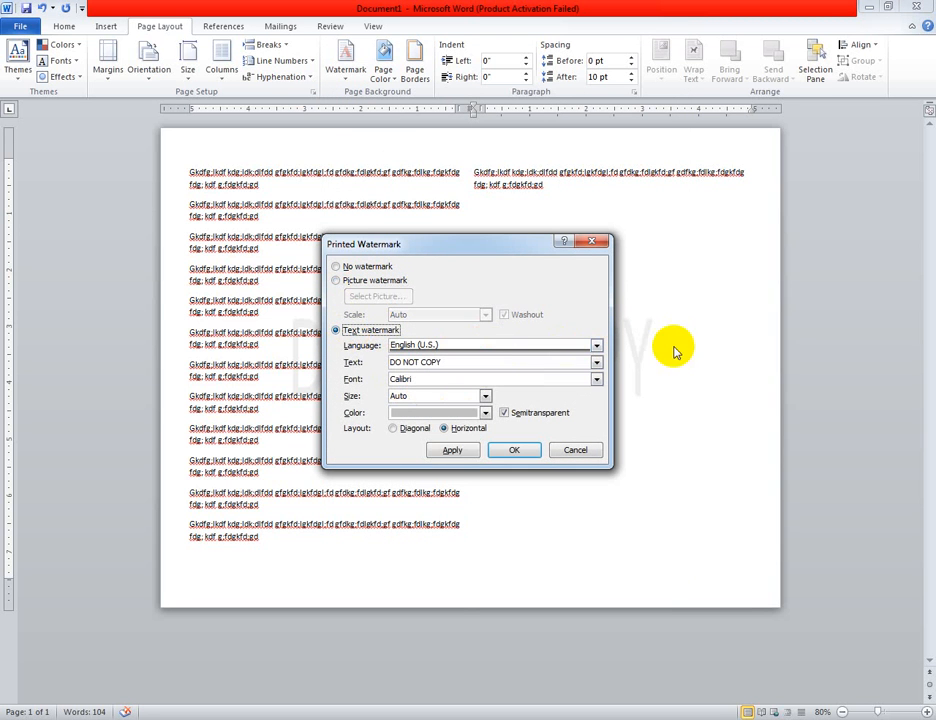
{"action": "left_click", "coordinate": [597, 346]}
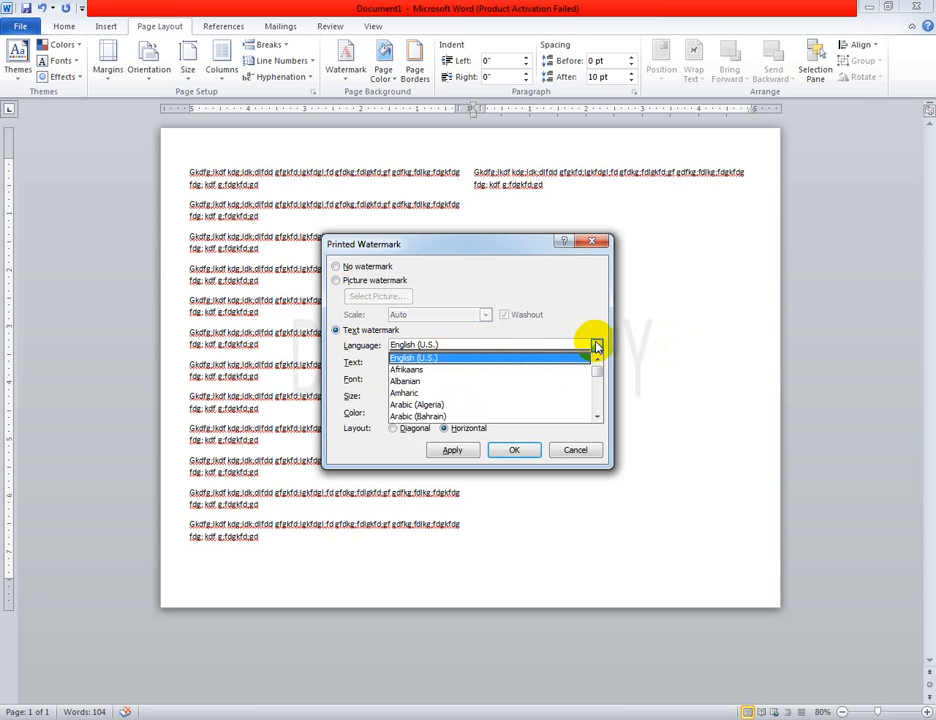
{"action": "left_click", "coordinate": [597, 346]}
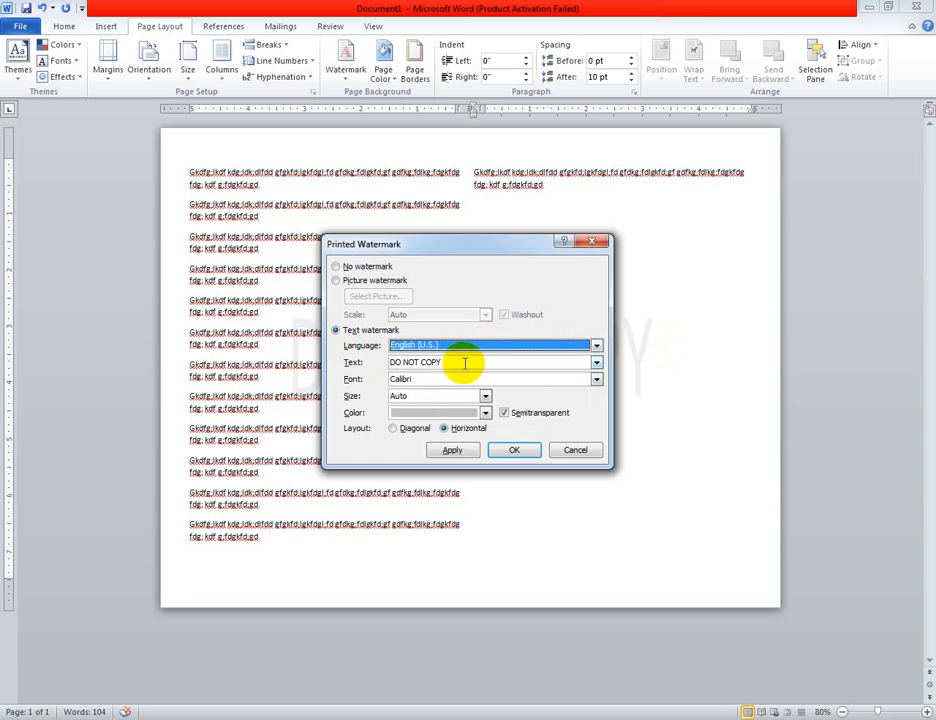
Set the custom watermark text to "Govt.Azizul Haque College"
{"action": "key", "text": "Tab"}
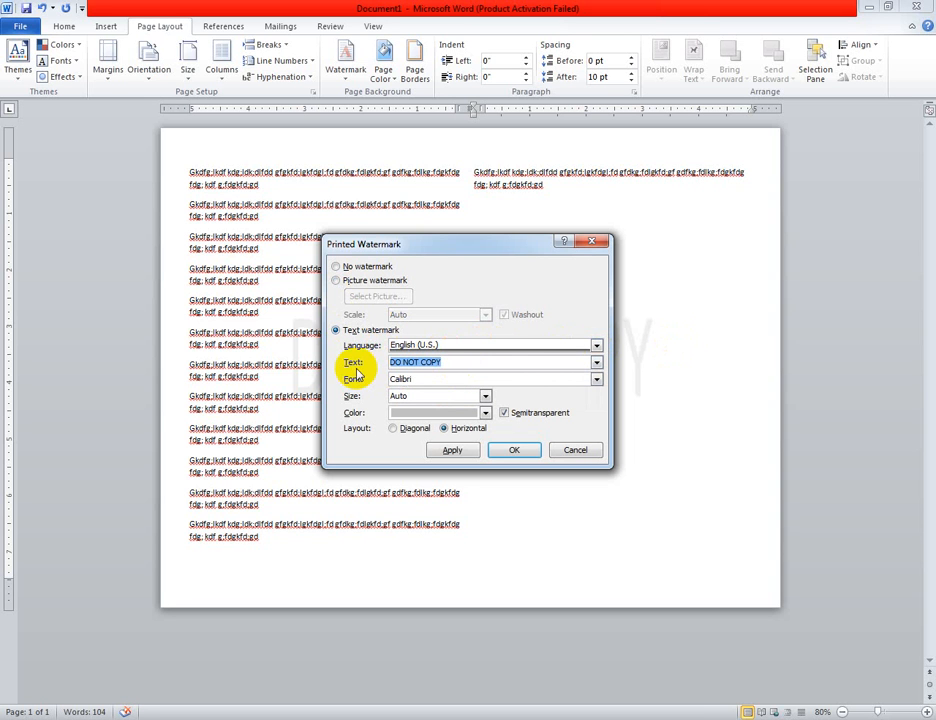
{"action": "type", "text": "Govt.Azizul Haque"}
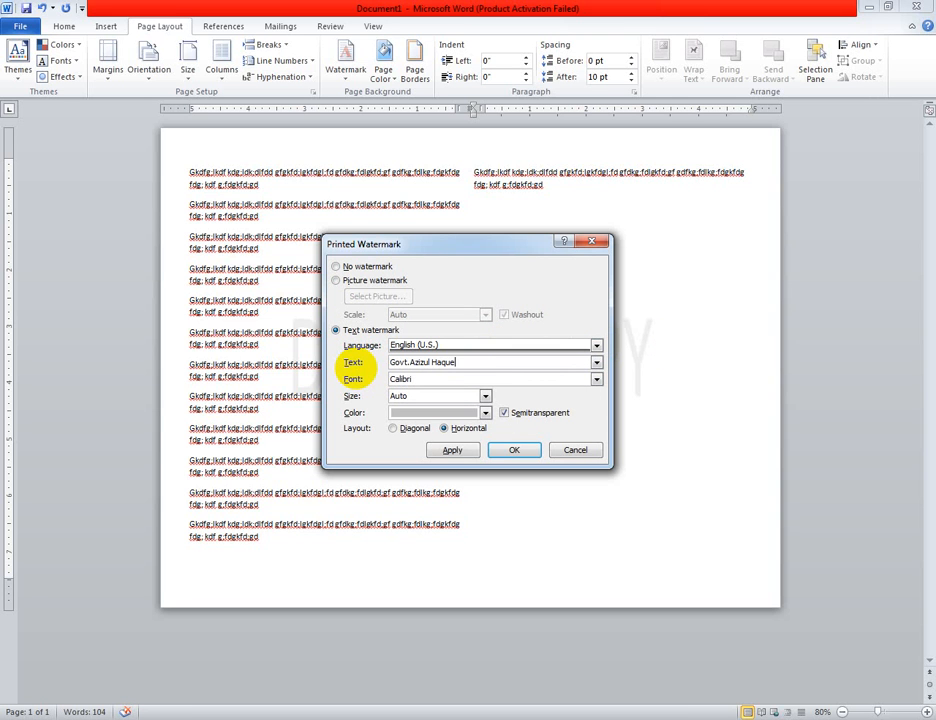
{"action": "type", "text": " College"}
Format the watermark text in Times New Roman, size 40, with a dark orange colour, and apply it to the page
{"action": "left_click", "coordinate": [597, 379]}
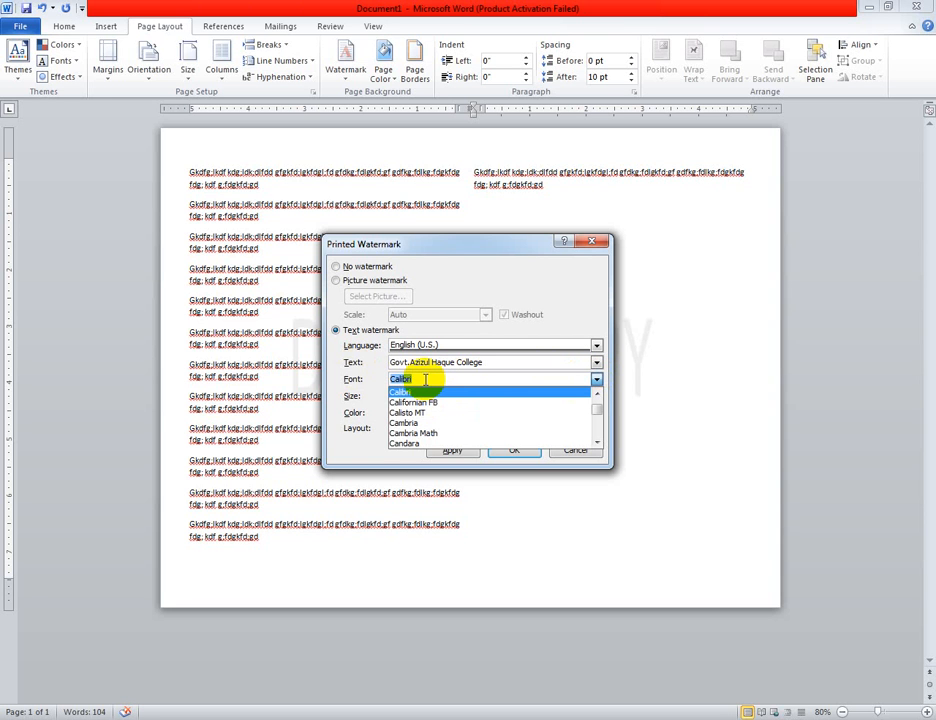
{"action": "type", "text": "Times New Roman"}
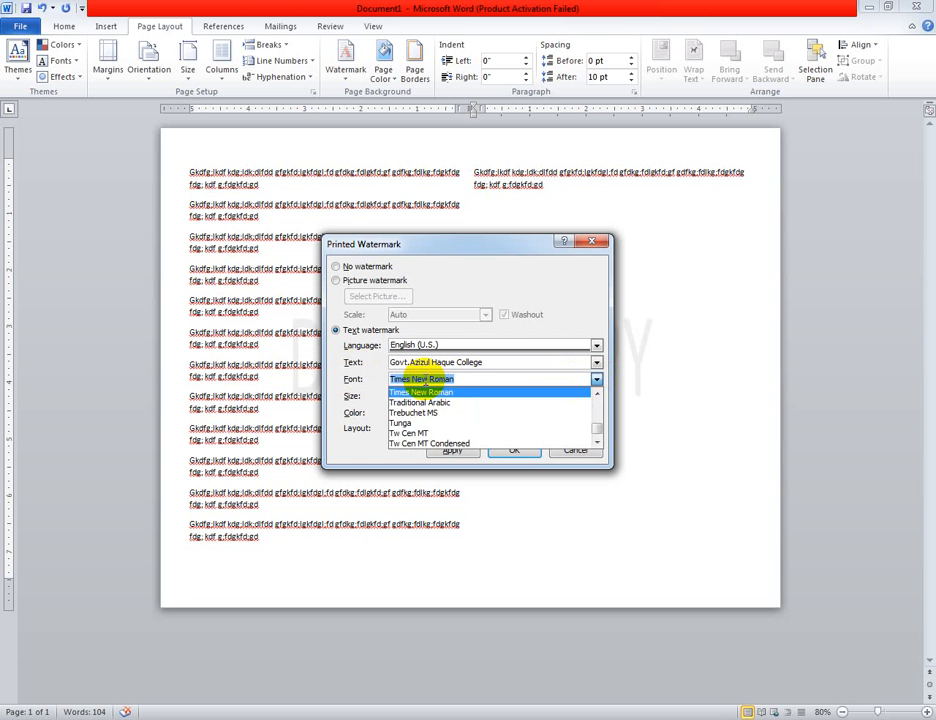
{"action": "key", "text": "Return"}
{"action": "left_click", "coordinate": [484, 398]}
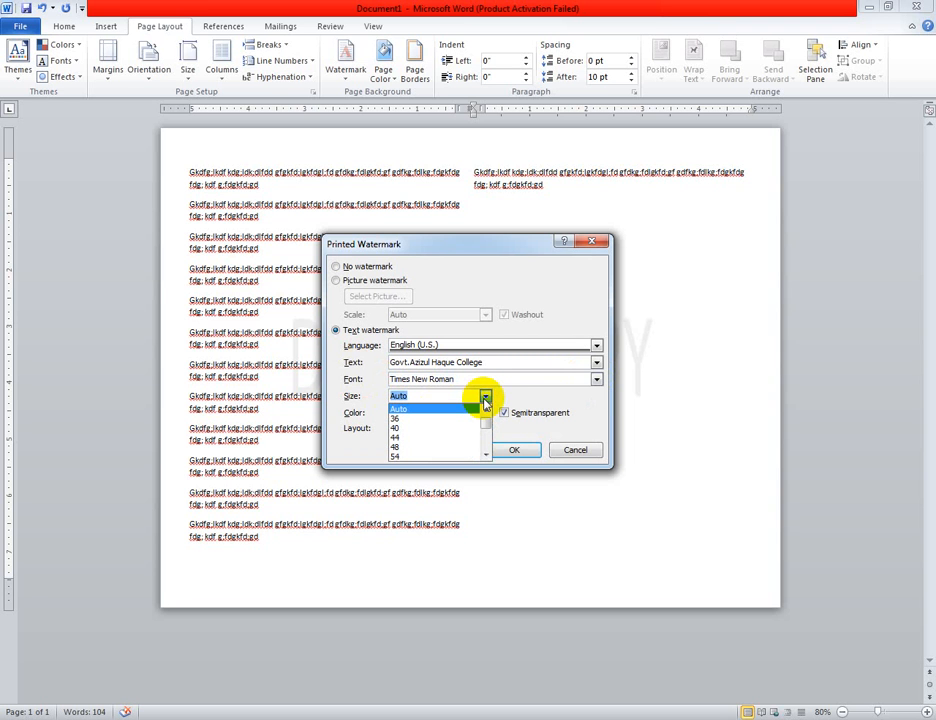
{"action": "left_click", "coordinate": [412, 427]}
{"action": "left_click", "coordinate": [486, 413]}
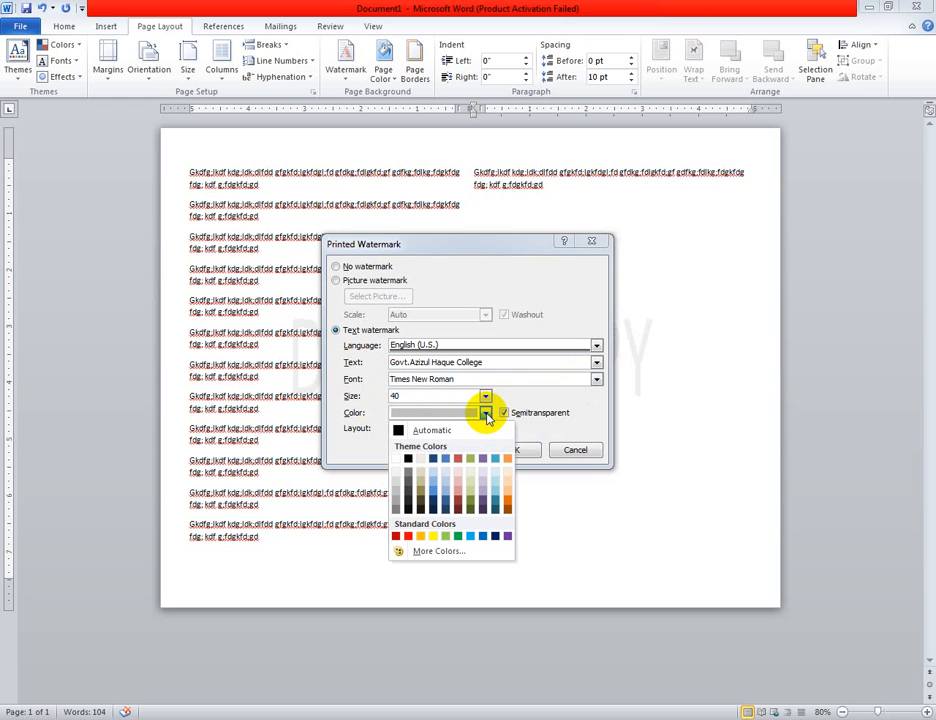
{"action": "left_click", "coordinate": [509, 506]}
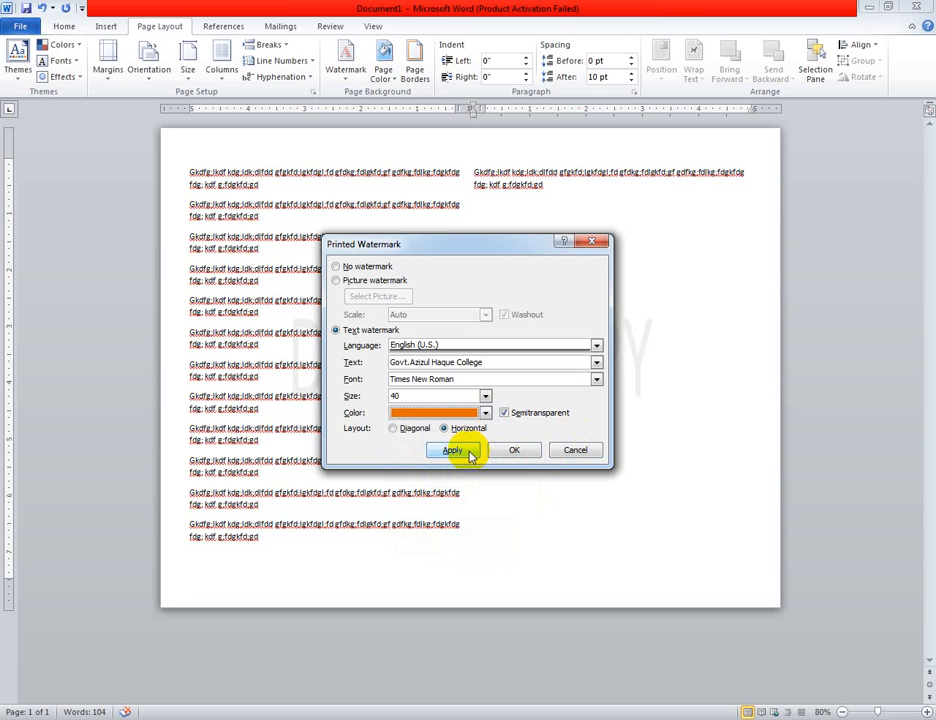
{"action": "left_click", "coordinate": [510, 452]}
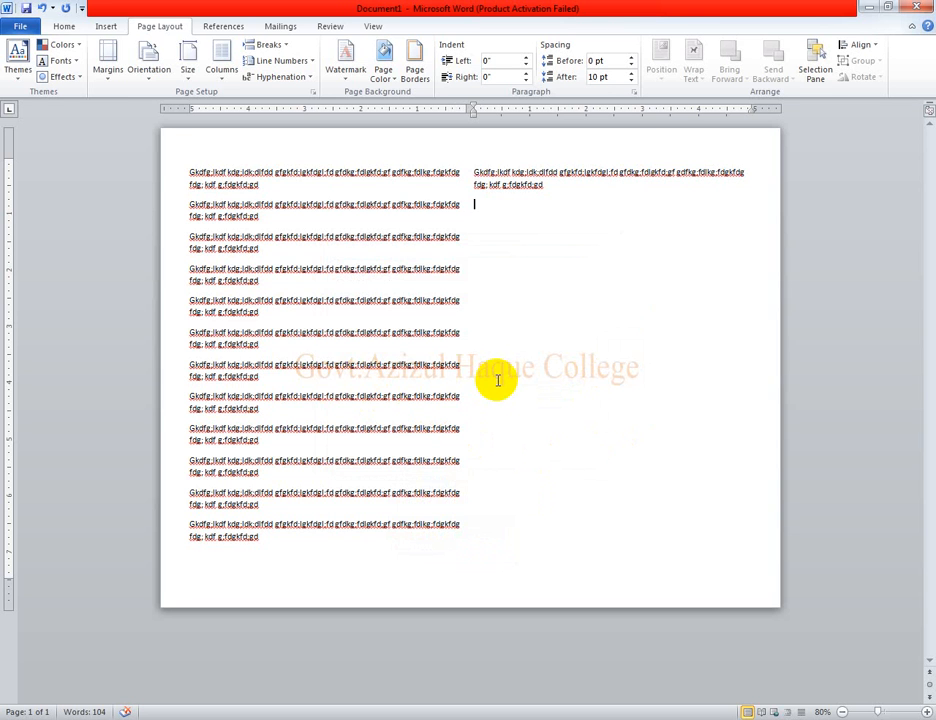
Replace the watermark with the DRAFT 1 preset and customise it to read "Accounting" in a horizontal layout
{"action": "left_click", "coordinate": [352, 76]}
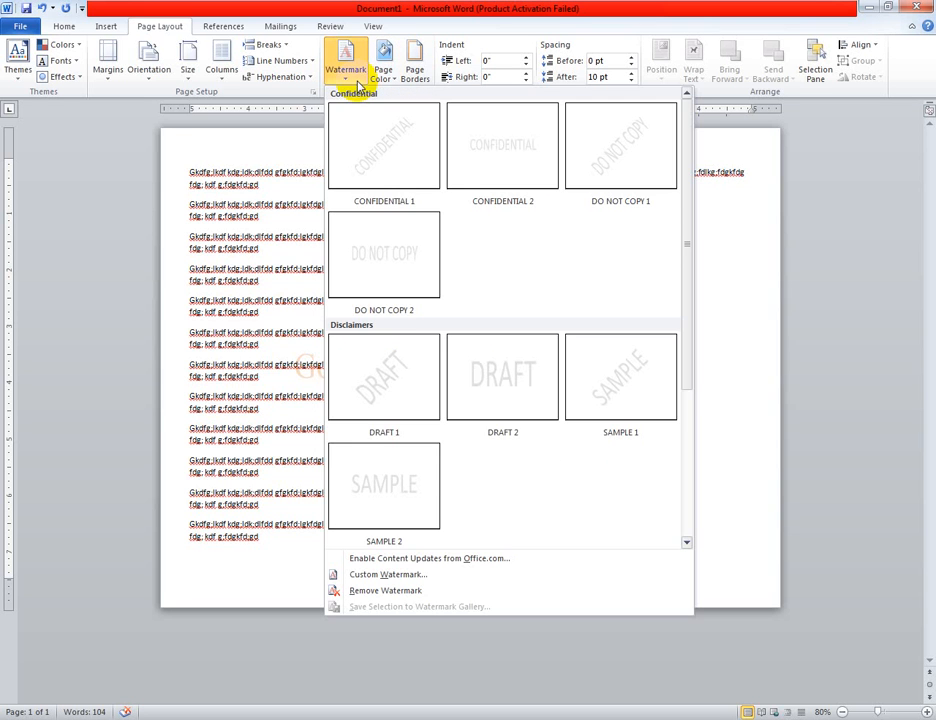
{"action": "left_click", "coordinate": [424, 382]}
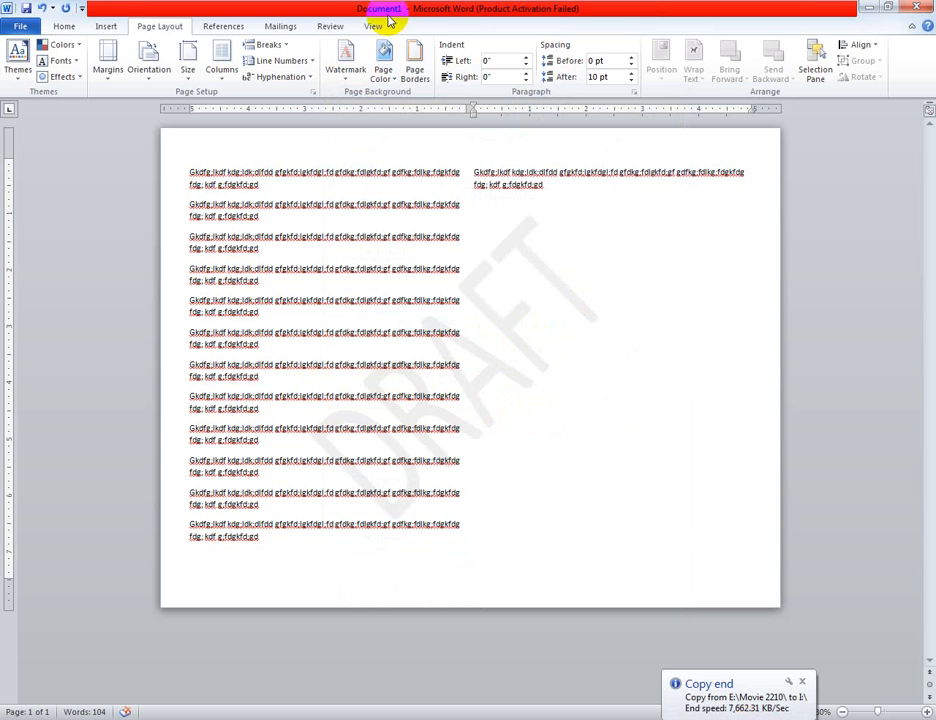
{"action": "left_click", "coordinate": [346, 64]}
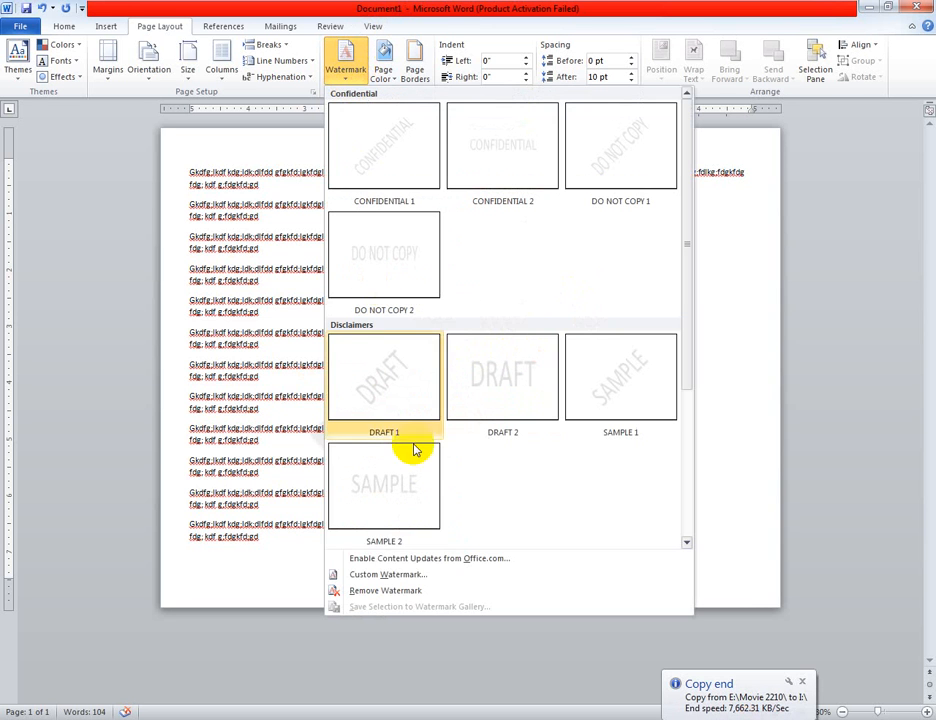
{"action": "left_click", "coordinate": [385, 574]}
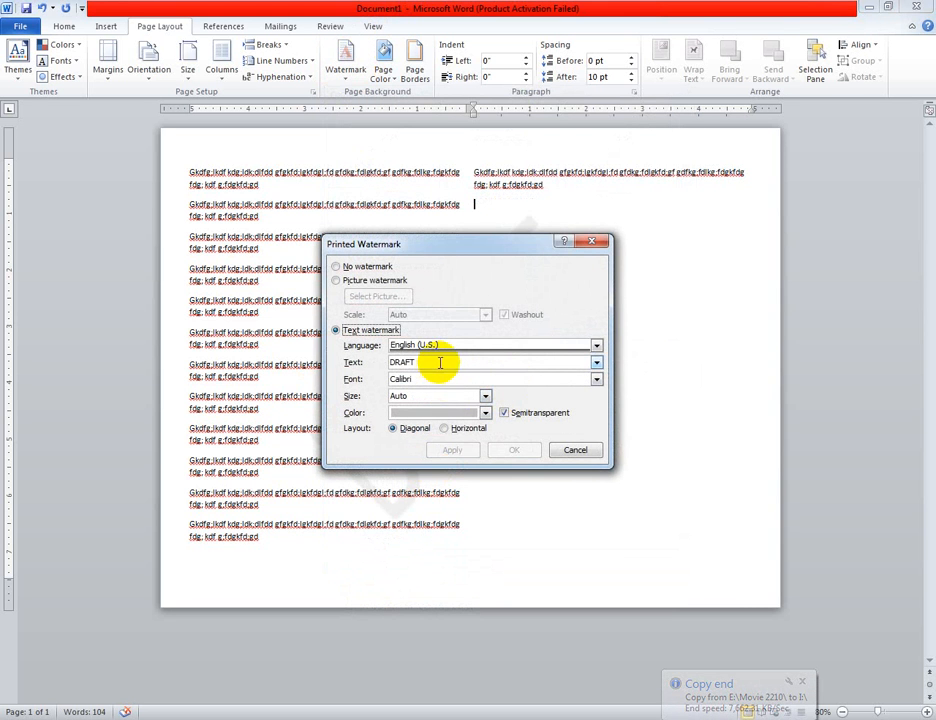
{"action": "left_click_drag", "start_coordinate": [438, 364], "coordinate": [334, 357]}
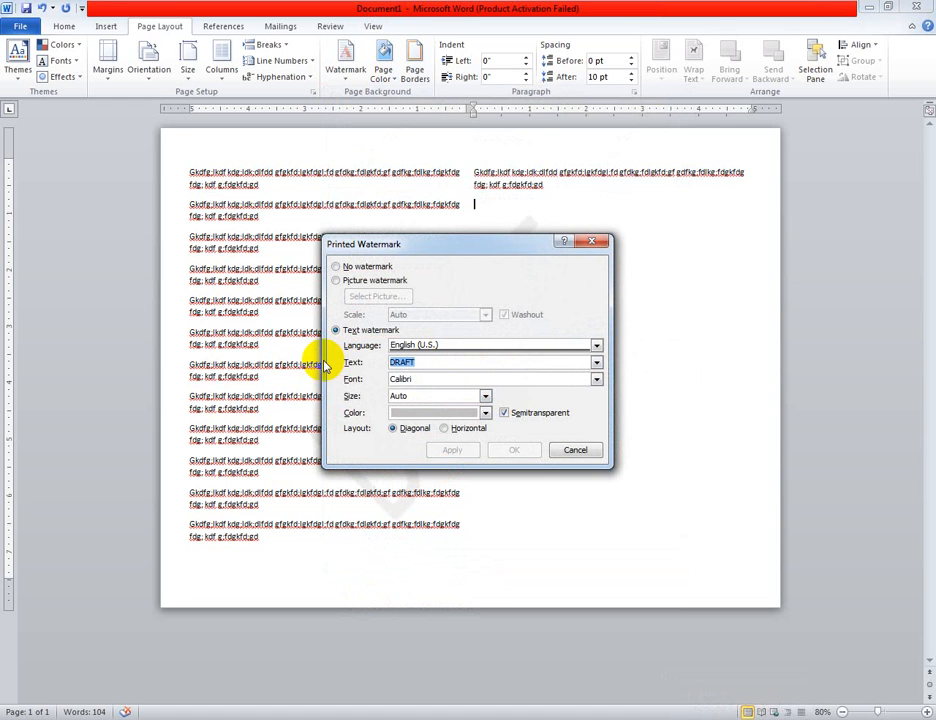
{"action": "type", "text": "Accout"}
{"action": "key", "text": "BackSpace"}
{"action": "type", "text": "nting"}
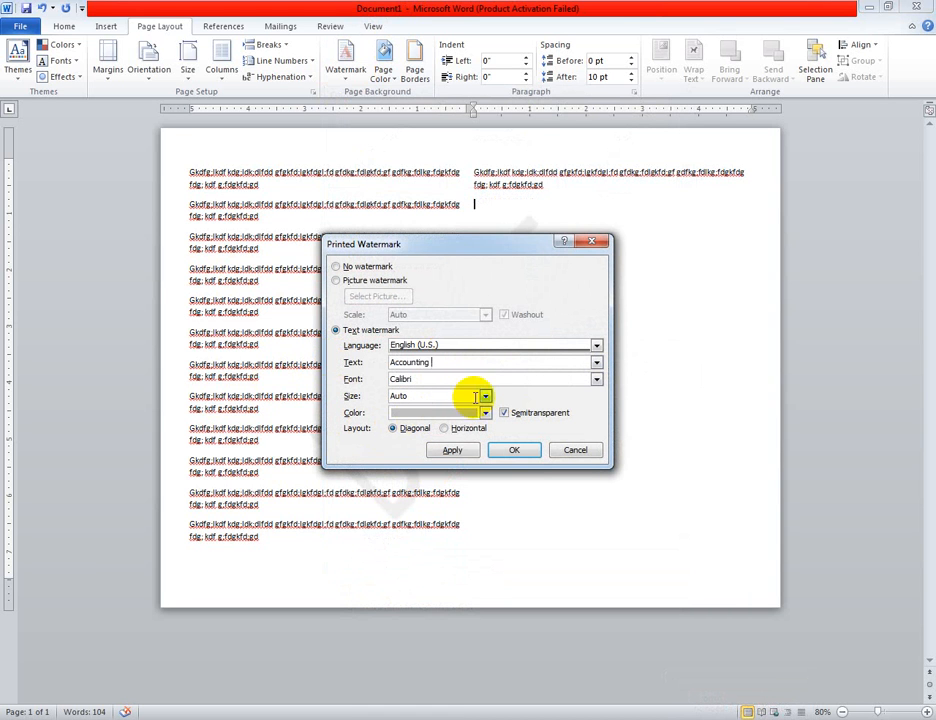
{"action": "left_click", "coordinate": [445, 429]}
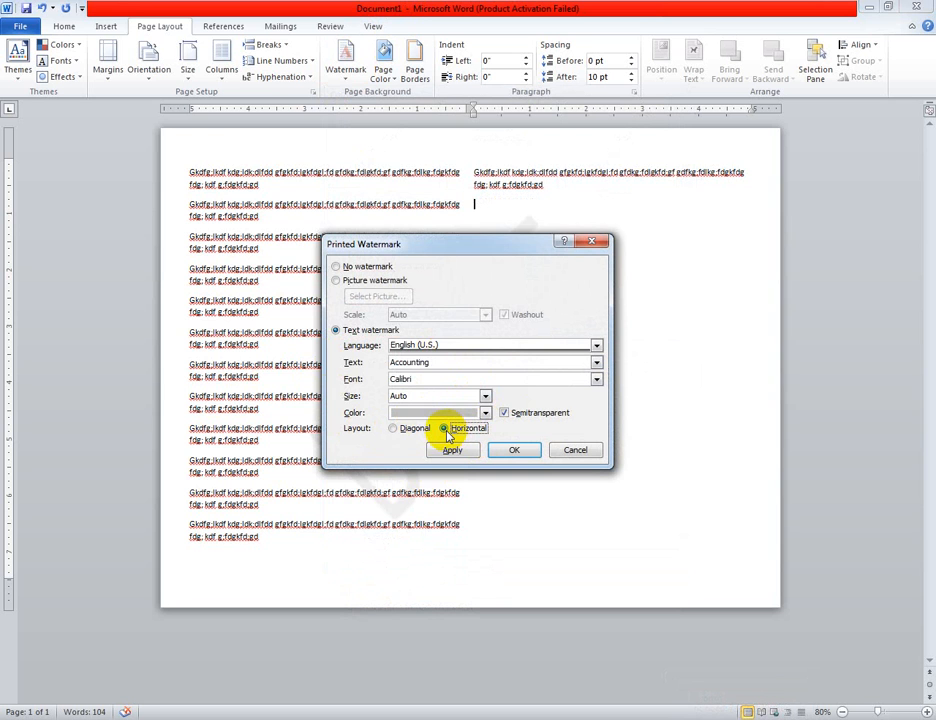
{"action": "left_click", "coordinate": [514, 450]}
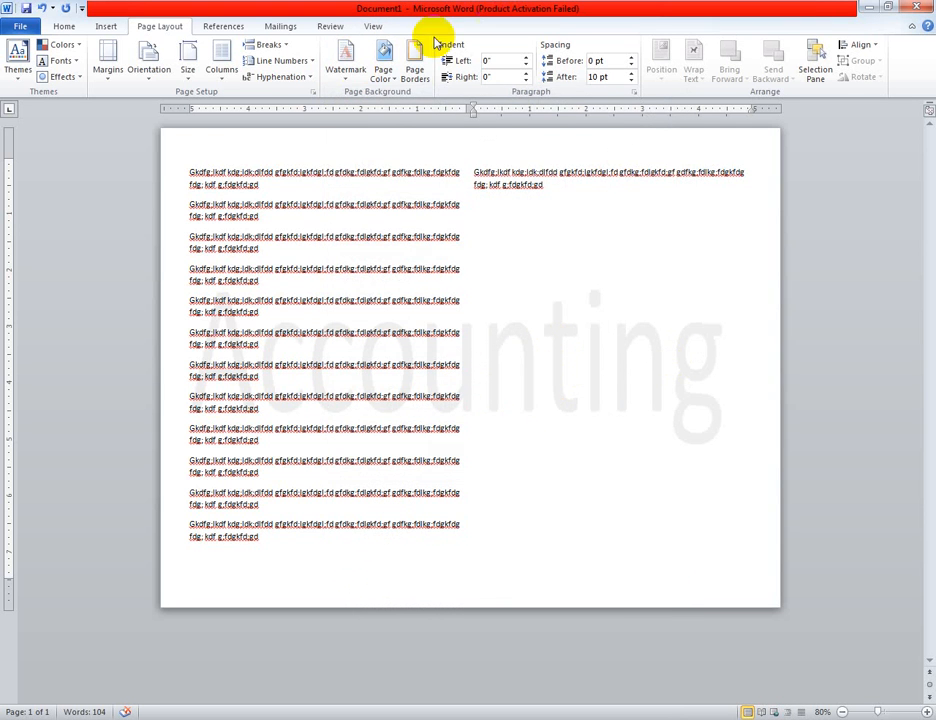
Switch the custom watermark to a picture and browse to the photo folder inside College Picknik on the Desktop
{"action": "left_click", "coordinate": [345, 62]}
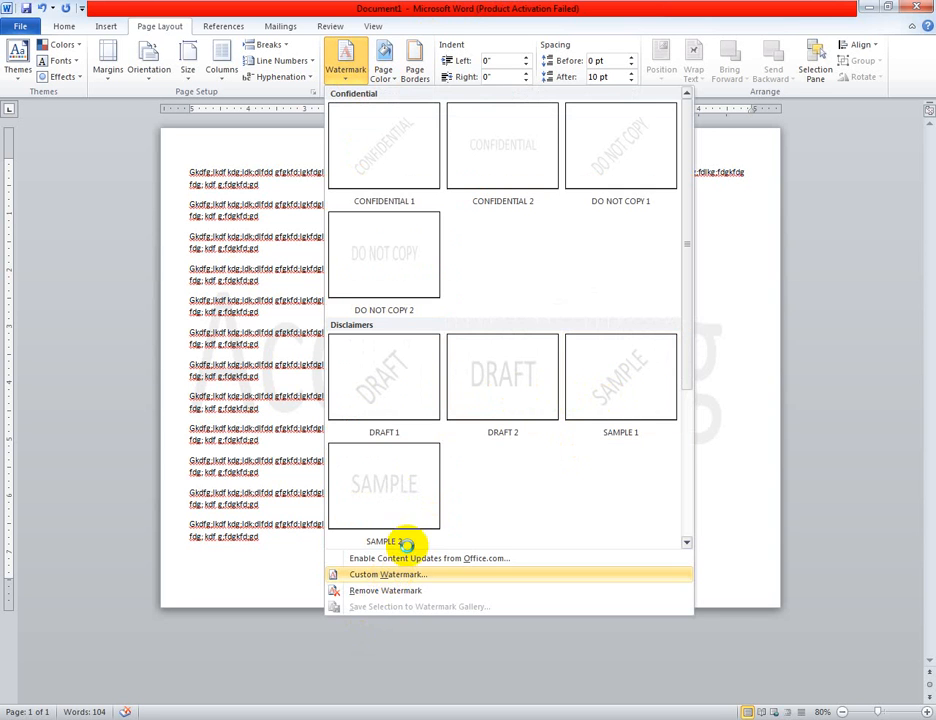
{"action": "left_click", "coordinate": [395, 576]}
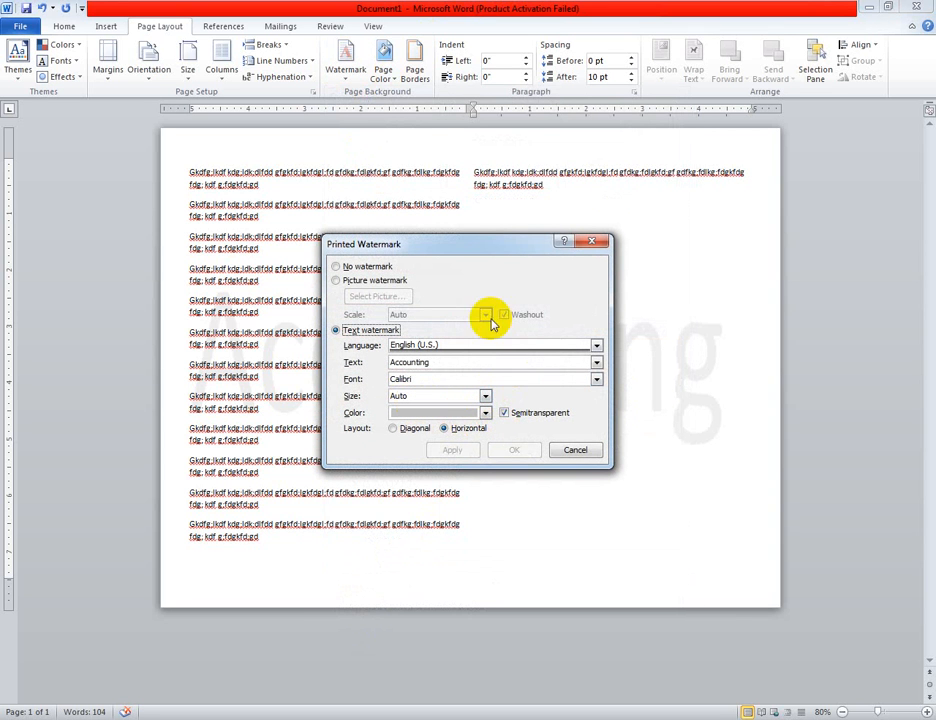
{"action": "left_click", "coordinate": [366, 283]}
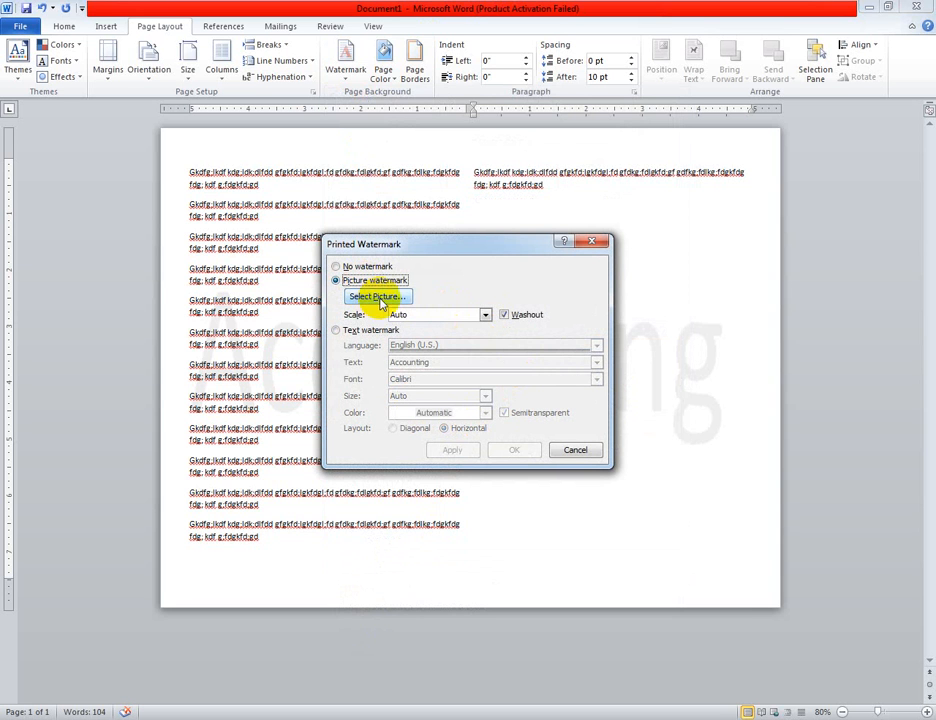
{"action": "left_click", "coordinate": [380, 296]}
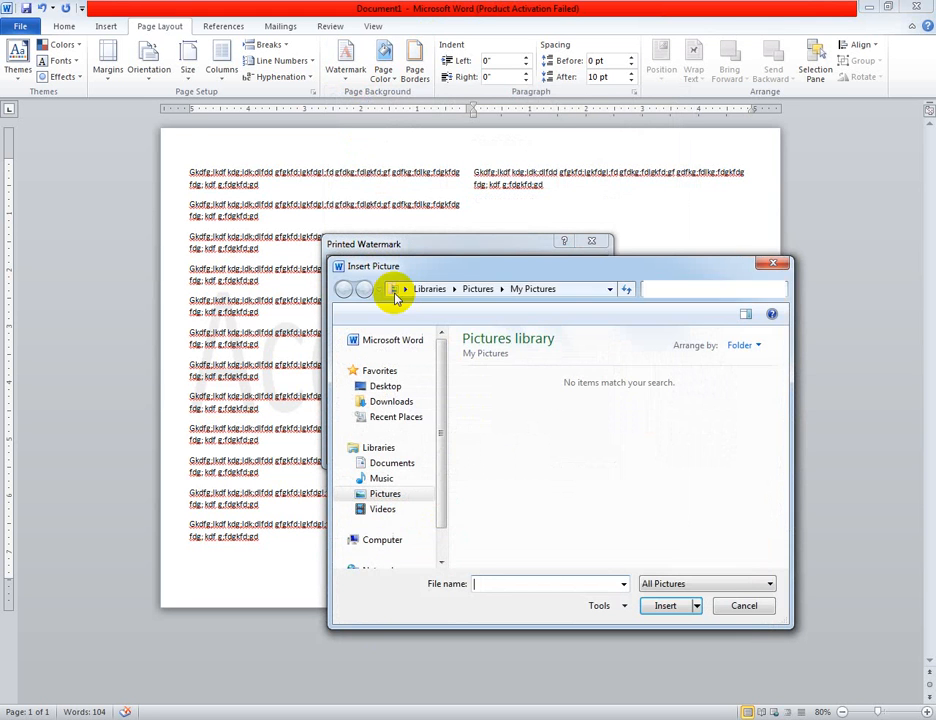
{"action": "left_click", "coordinate": [778, 263]}
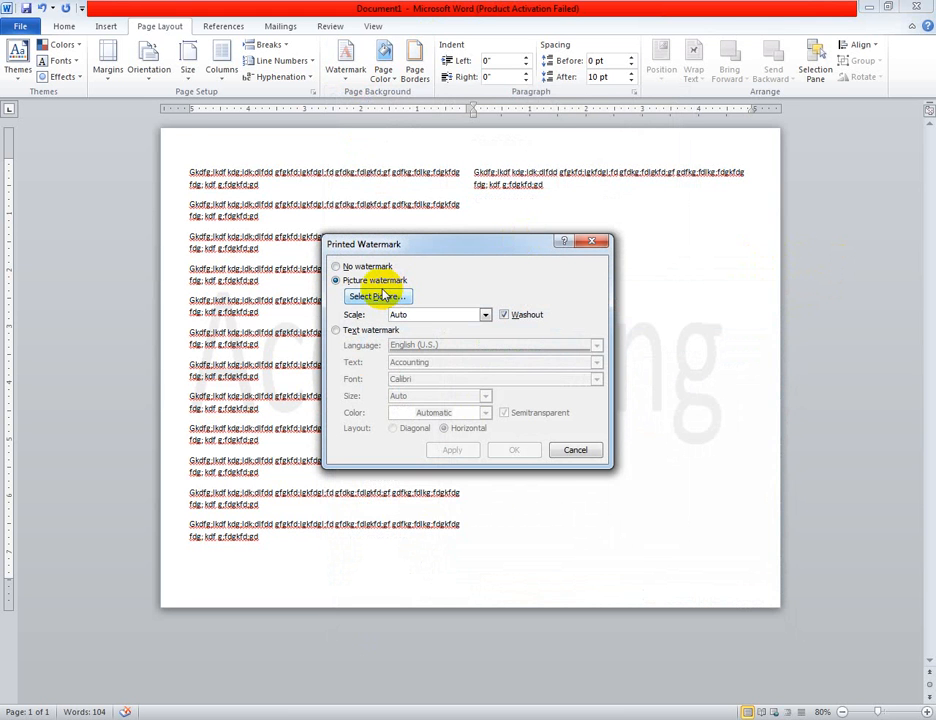
{"action": "left_click", "coordinate": [370, 296]}
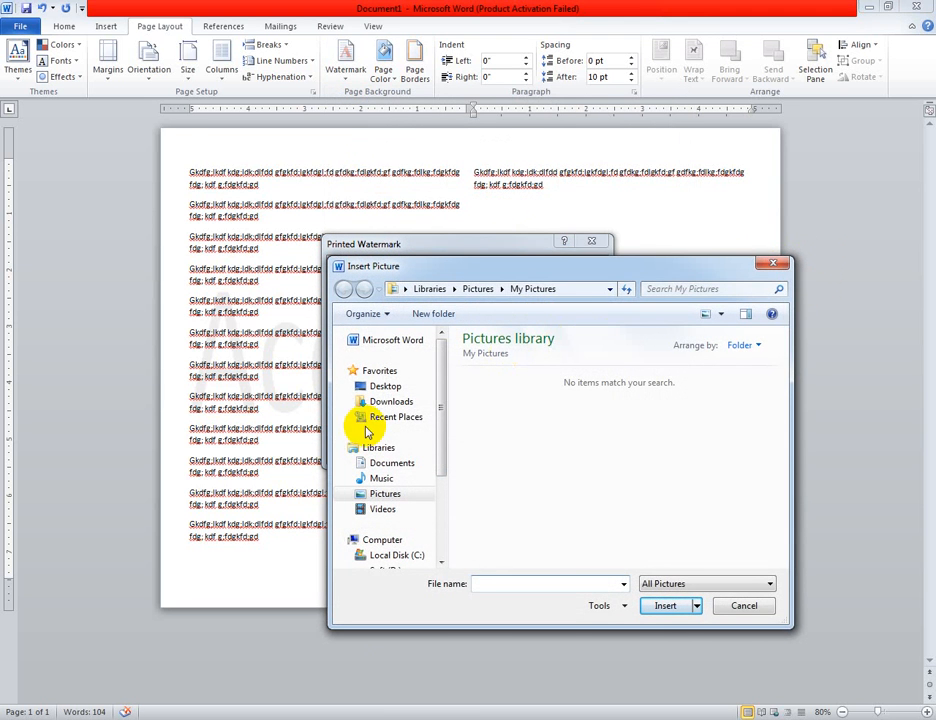
{"action": "left_click", "coordinate": [372, 386]}
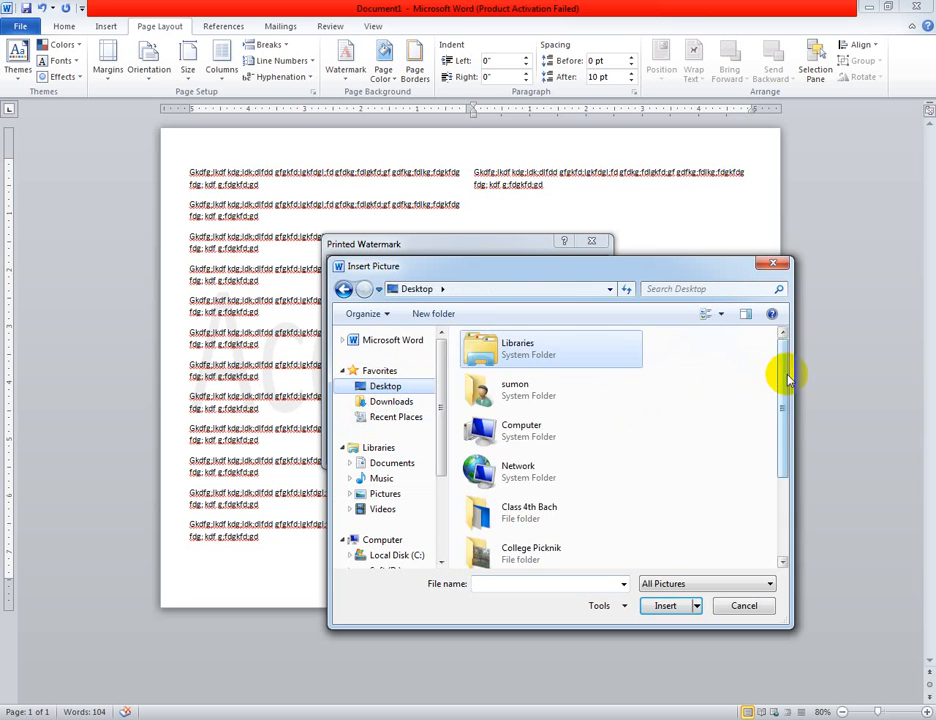
{"action": "left_click_drag", "start_coordinate": [784, 372], "coordinate": [784, 464]}
{"action": "double_click", "coordinate": [565, 432]}
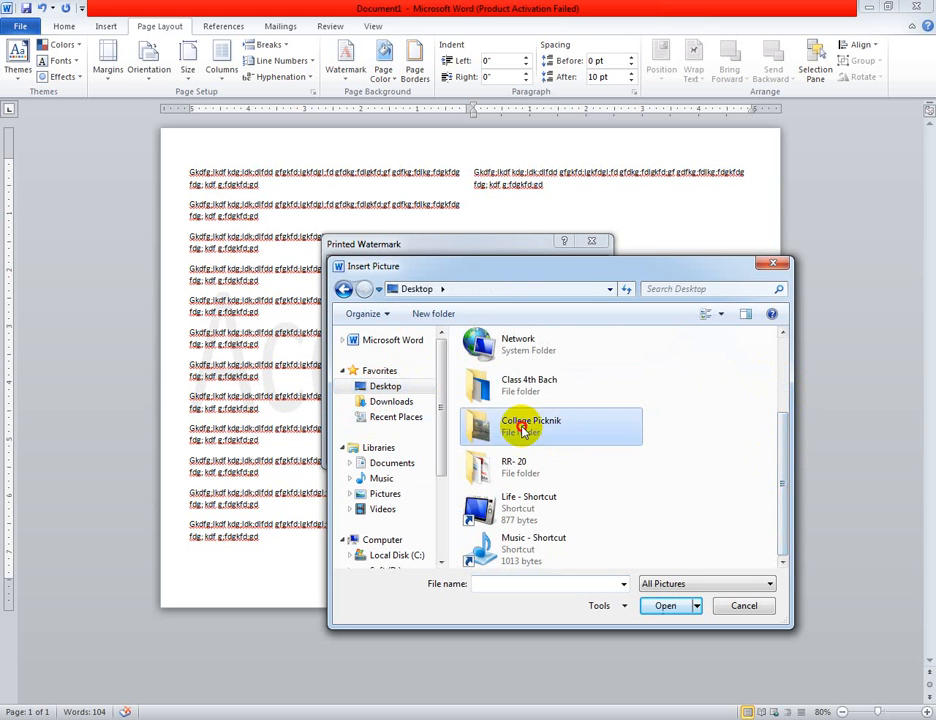
{"action": "double_click", "coordinate": [556, 378]}
{"action": "scroll", "coordinate": [620, 460], "scroll_direction": "down", "scroll_amount": 10}
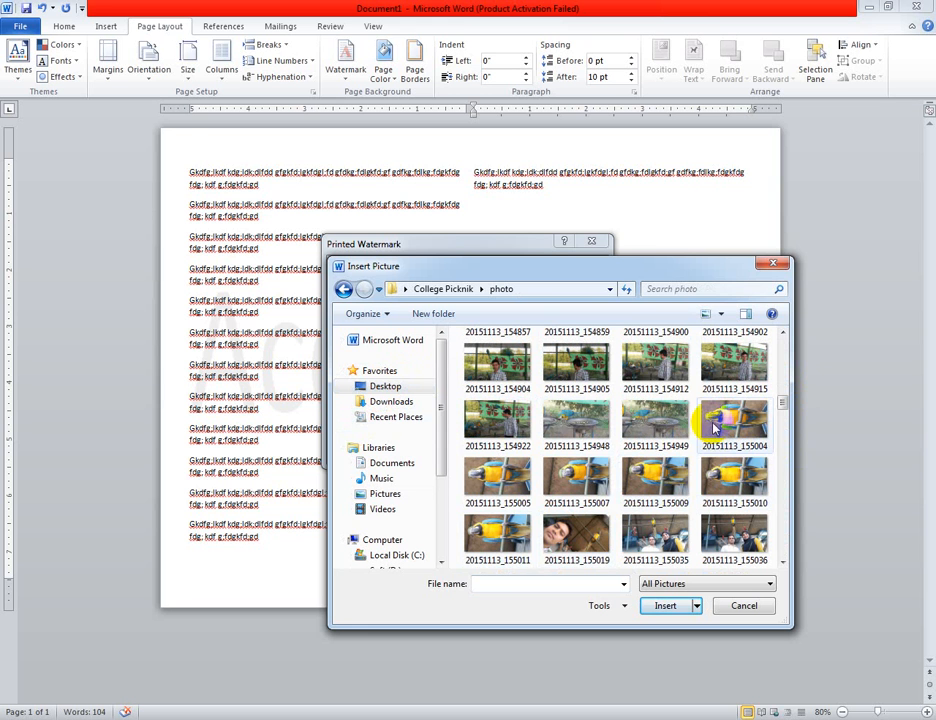
Preview the parrot photo 20151113_155004, rotate it clockwise to stand upright, and apply it as the picture watermark
{"action": "left_click", "coordinate": [725, 425]}
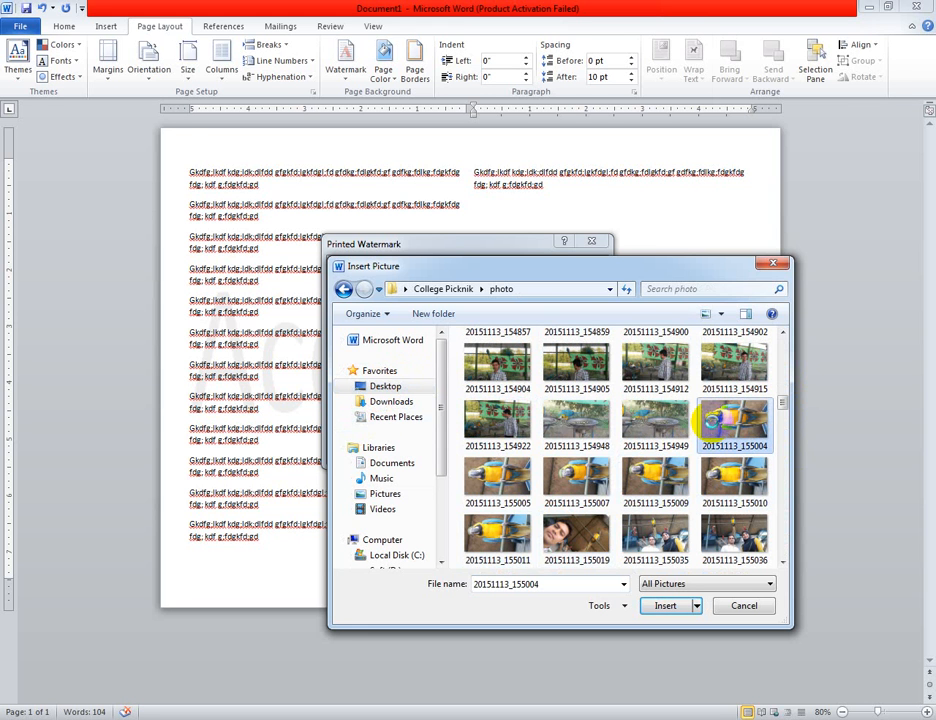
{"action": "right_click", "coordinate": [714, 422]}
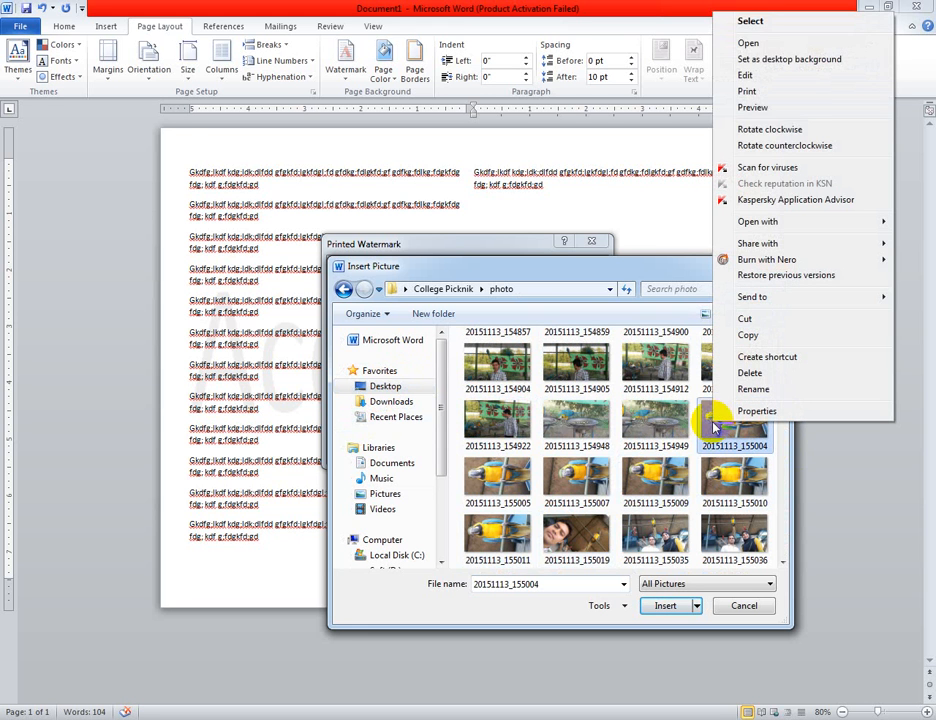
{"action": "left_click", "coordinate": [752, 108]}
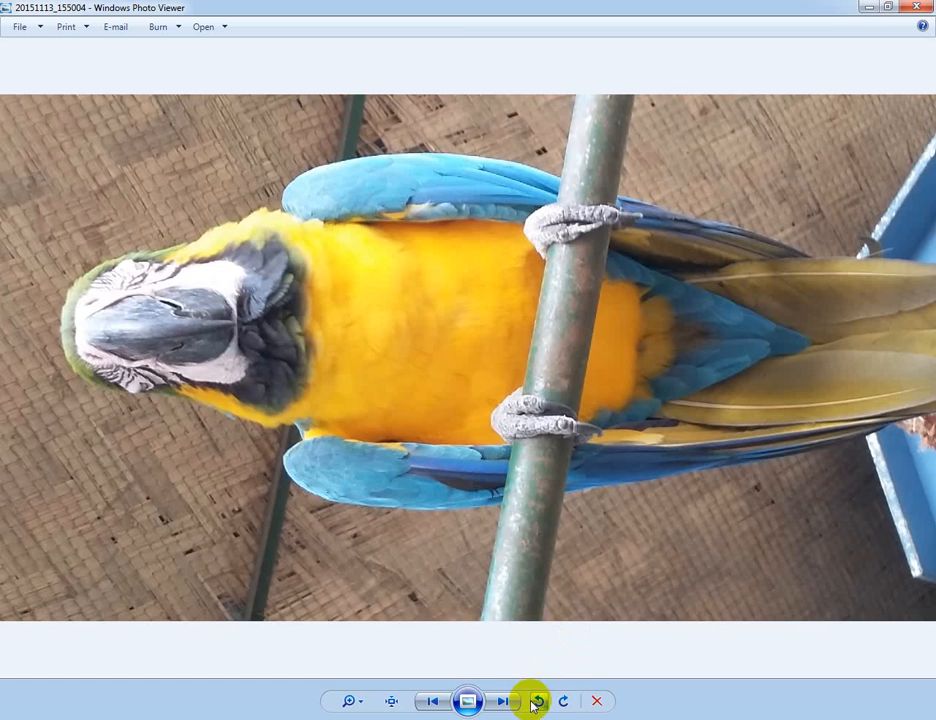
{"action": "left_click", "coordinate": [561, 702]}
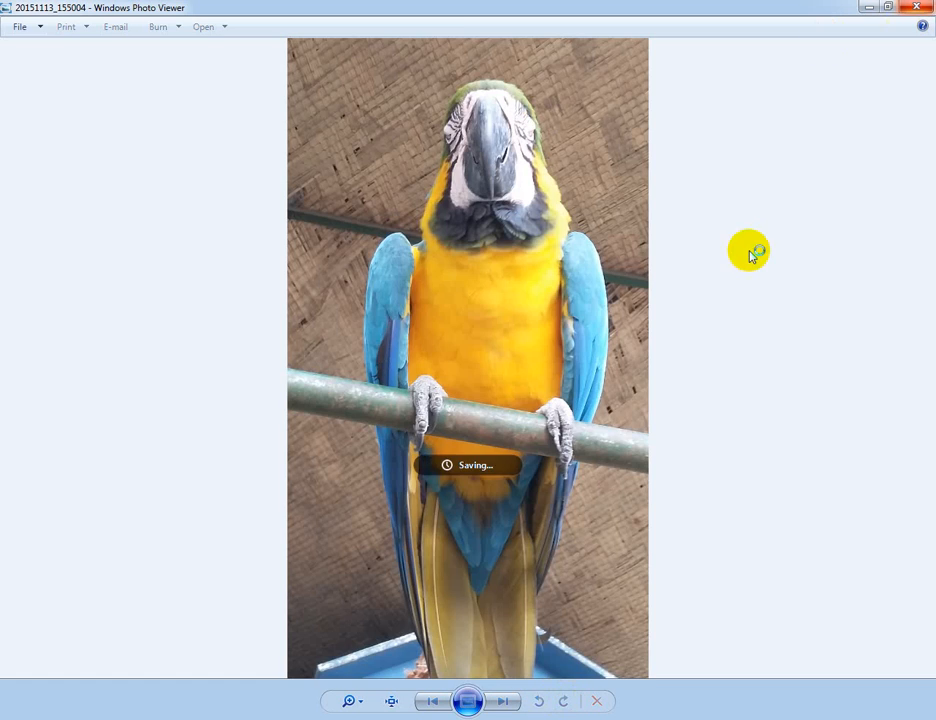
{"action": "key", "text": "alt+F4"}
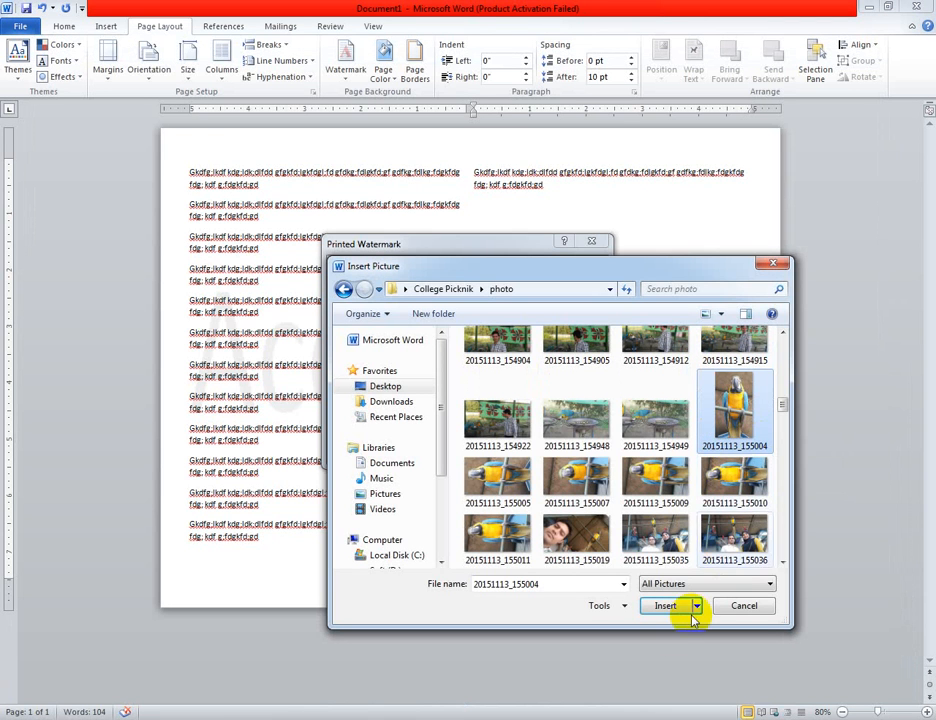
{"action": "left_click", "coordinate": [666, 606]}
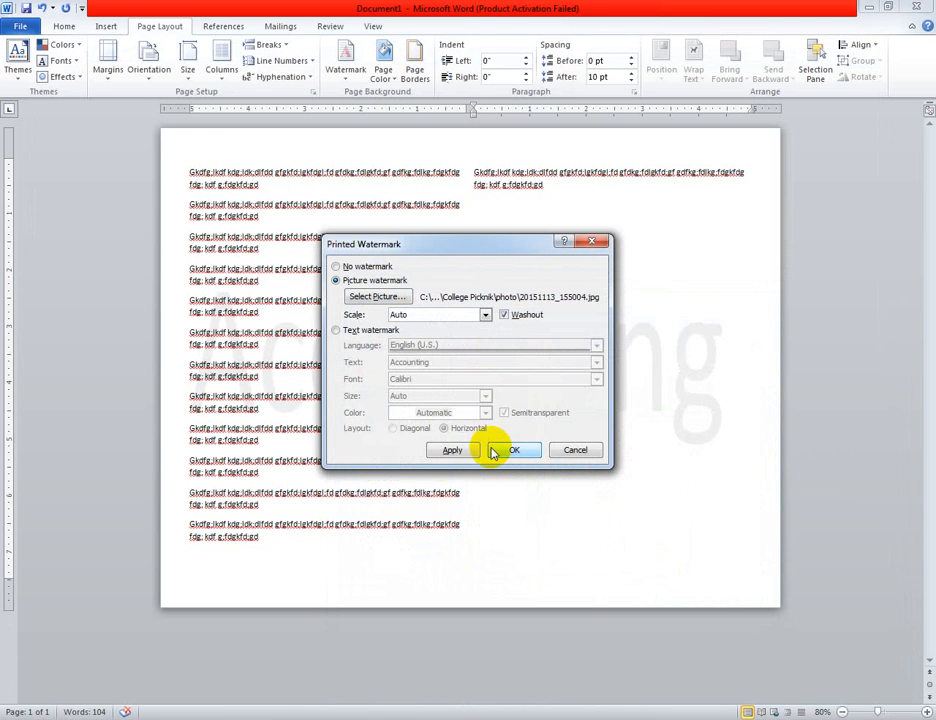
{"action": "left_click", "coordinate": [508, 451]}
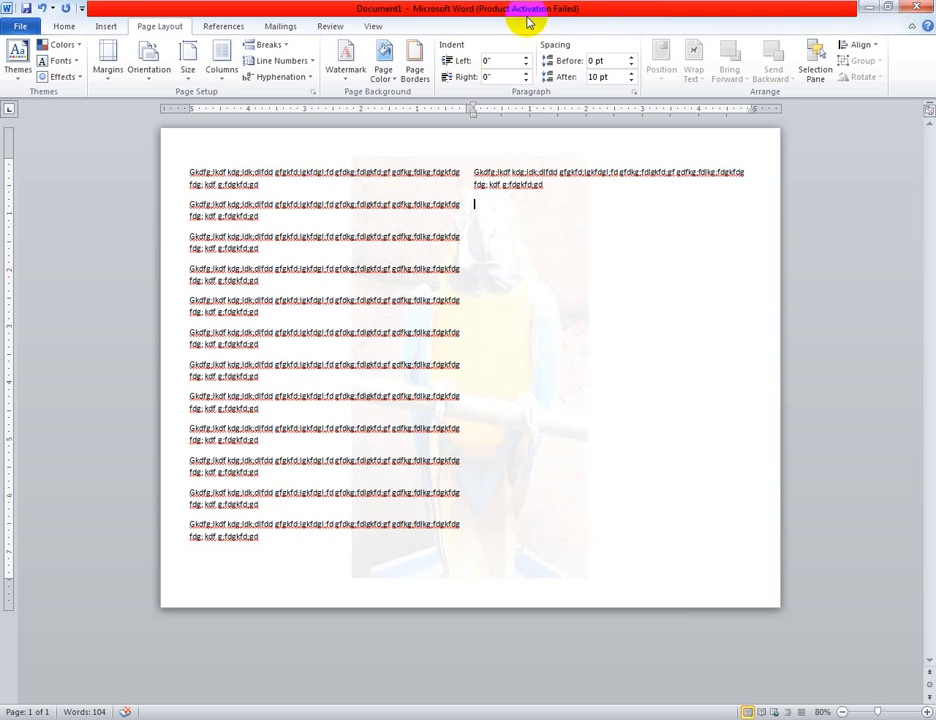
Replace the watermark picture with photo 20151113_160000 from the same folder, keeping automatic scale and washout
{"action": "left_click", "coordinate": [347, 72]}
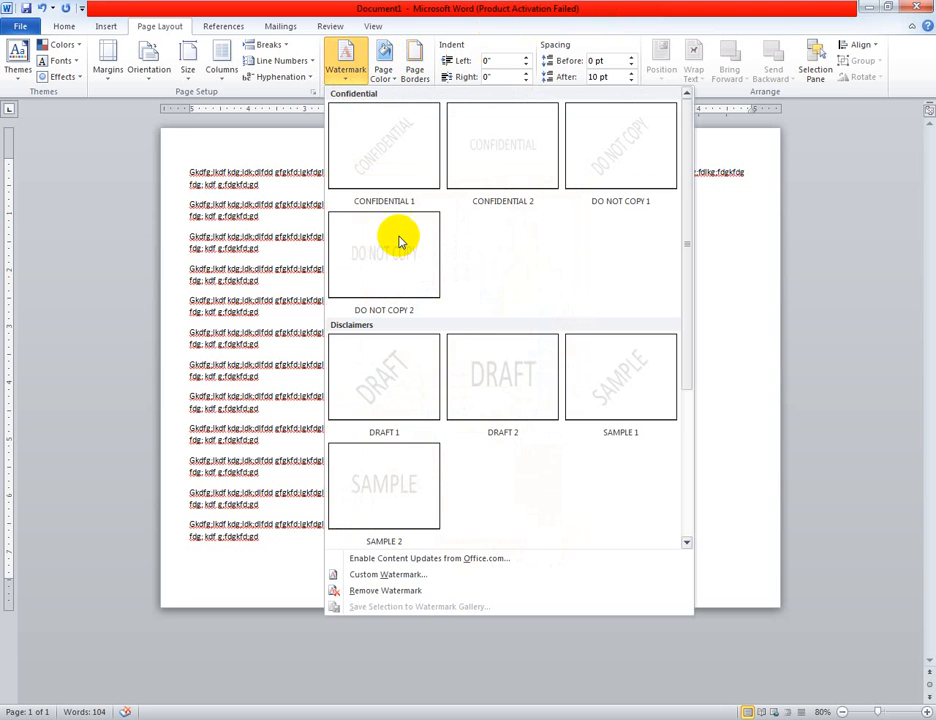
{"action": "left_click", "coordinate": [380, 574]}
{"action": "left_click", "coordinate": [396, 300]}
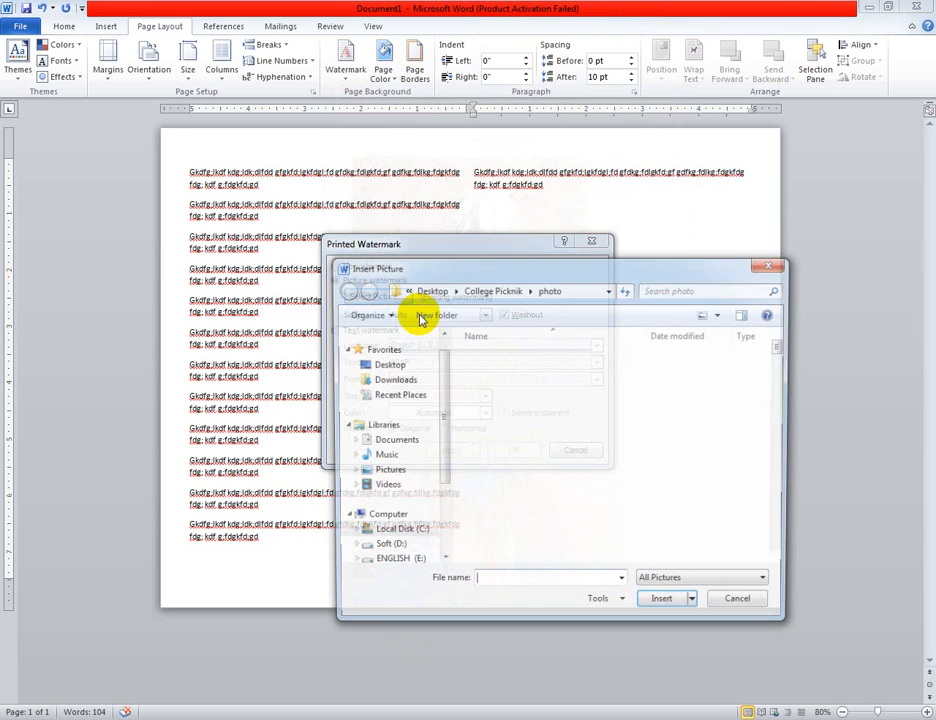
{"action": "left_click", "coordinate": [610, 483]}
{"action": "scroll", "coordinate": [610, 483], "scroll_direction": "down", "scroll_amount": 5}
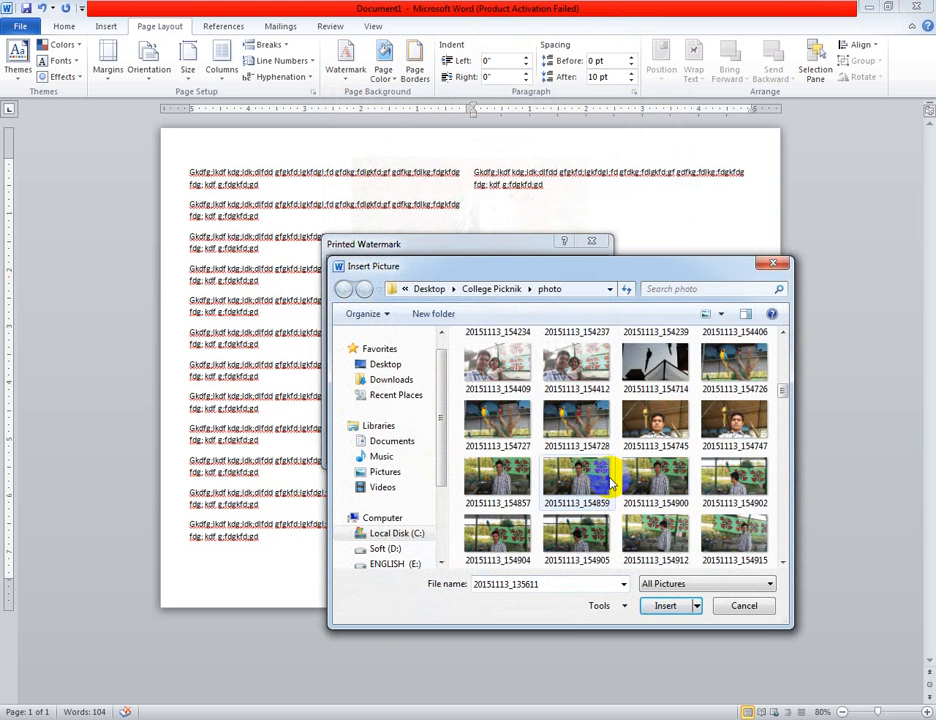
{"action": "scroll", "coordinate": [610, 483], "scroll_direction": "down", "scroll_amount": 15}
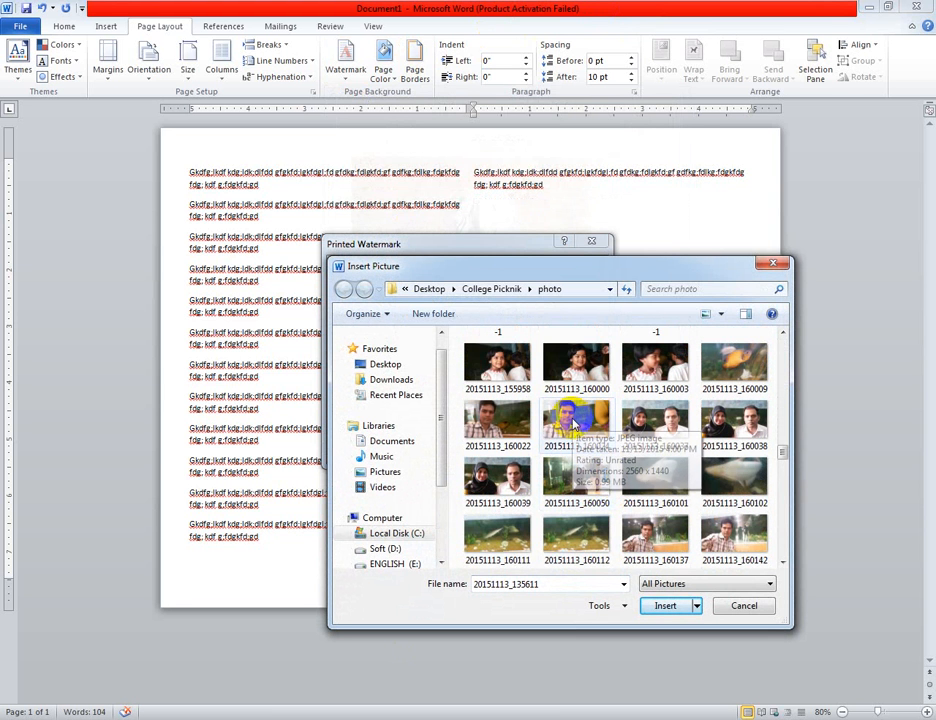
{"action": "left_click", "coordinate": [583, 378]}
{"action": "left_click", "coordinate": [665, 605]}
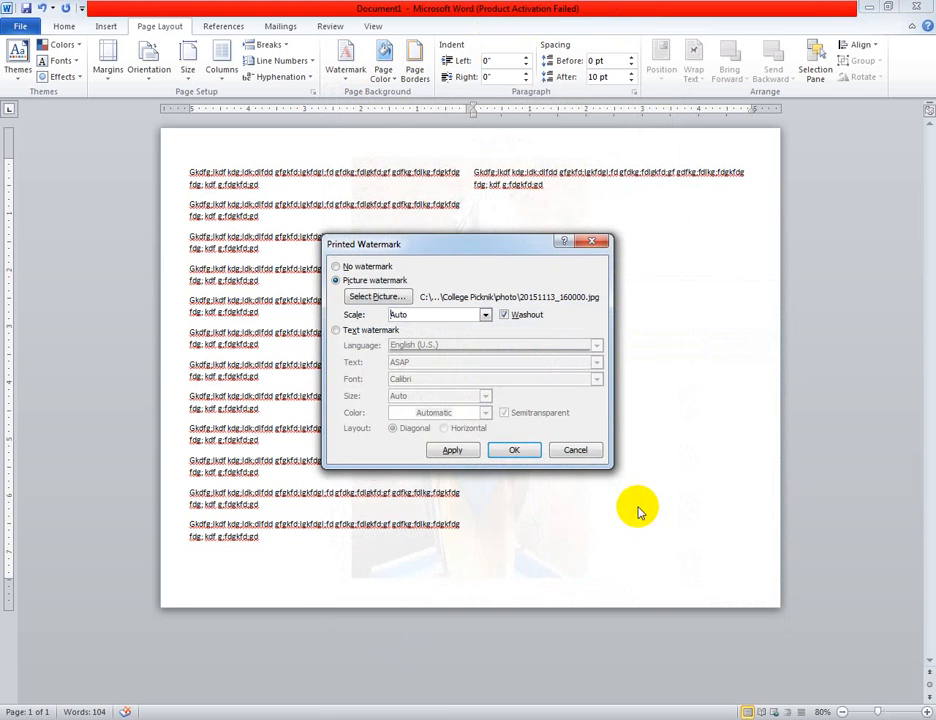
{"action": "left_click", "coordinate": [513, 450]}
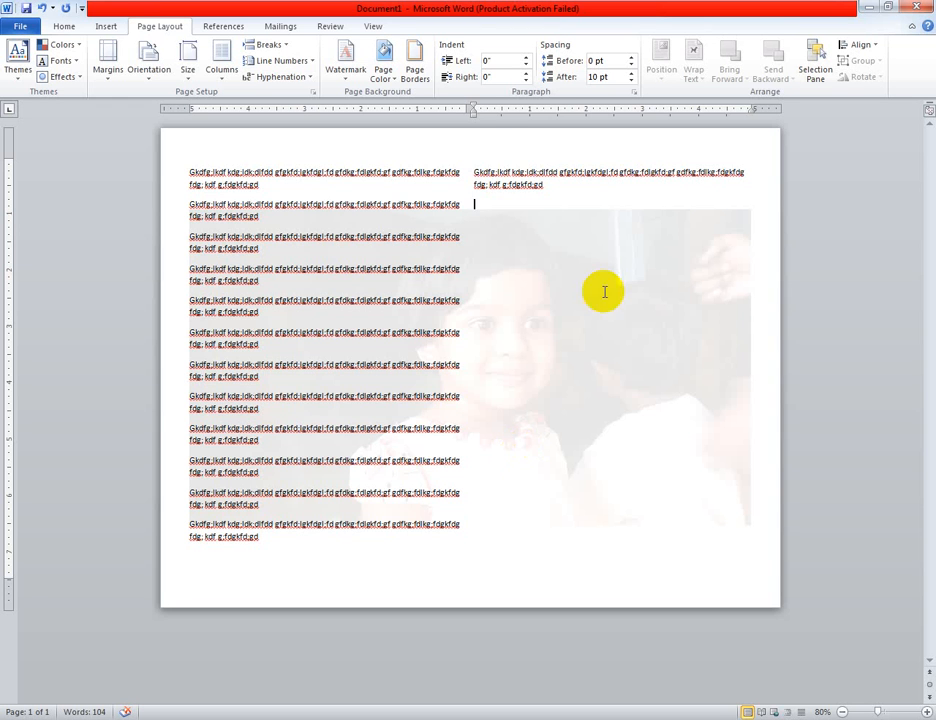
Try the lightest olive green theme shade as the page colour, and replace it with the lightest grey
{"action": "left_click", "coordinate": [393, 78]}
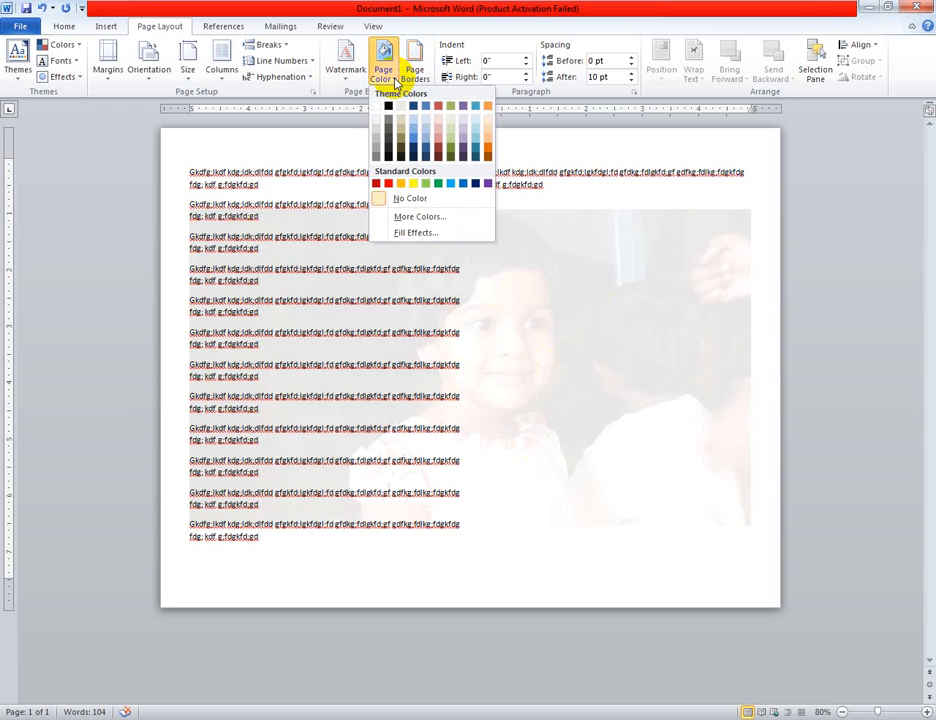
{"action": "left_click", "coordinate": [450, 120]}
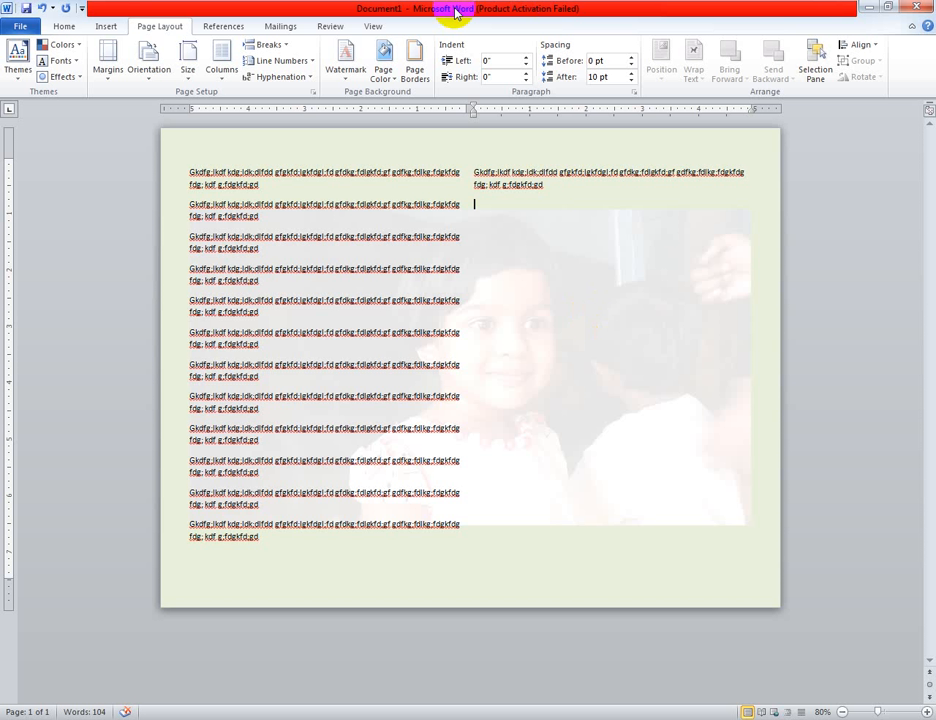
{"action": "left_click", "coordinate": [383, 68]}
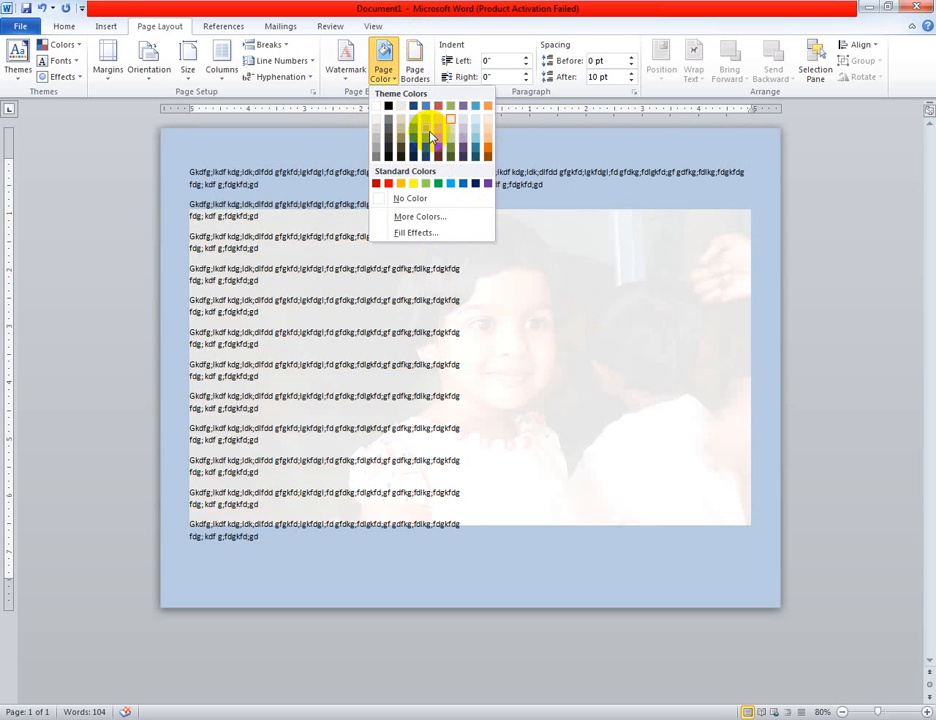
{"action": "left_click", "coordinate": [377, 123]}
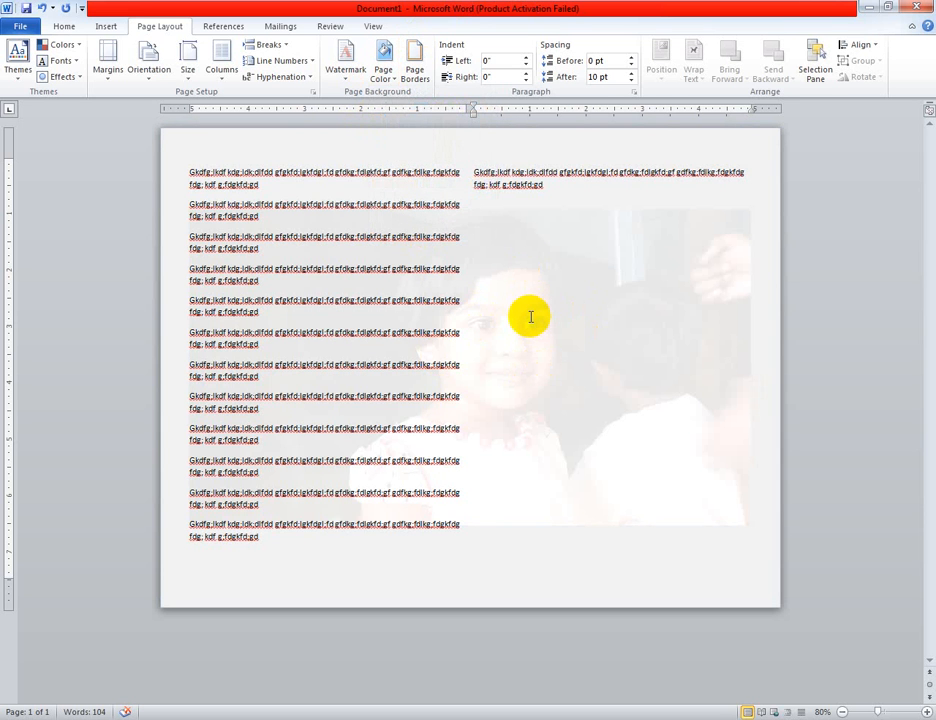
Try the standard green as the page colour and return the page to the lightest grey shade
{"action": "left_click", "coordinate": [389, 77]}
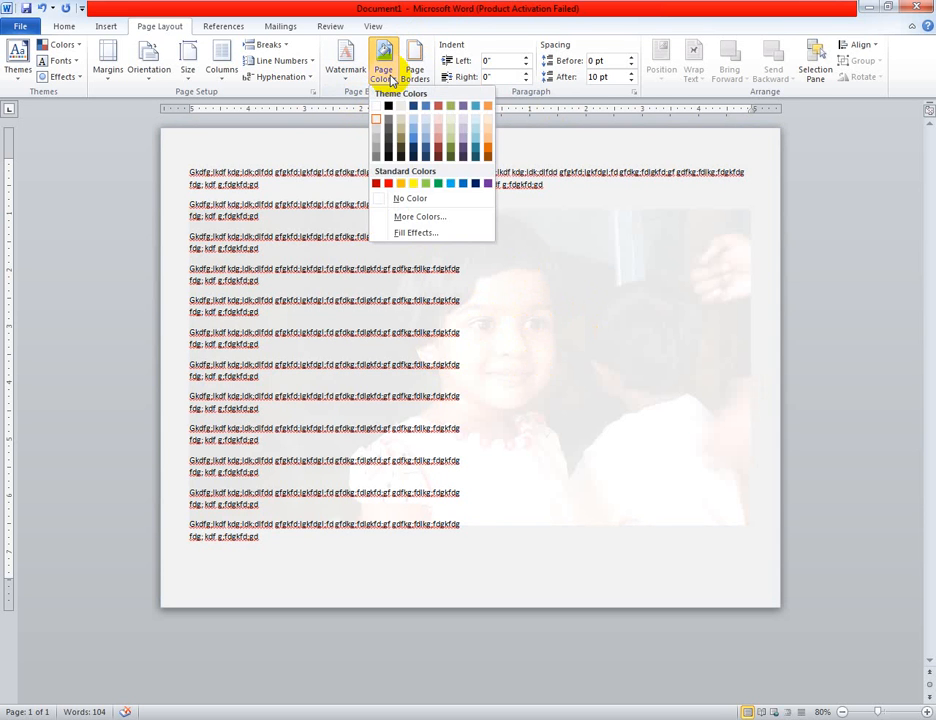
{"action": "left_click", "coordinate": [439, 185]}
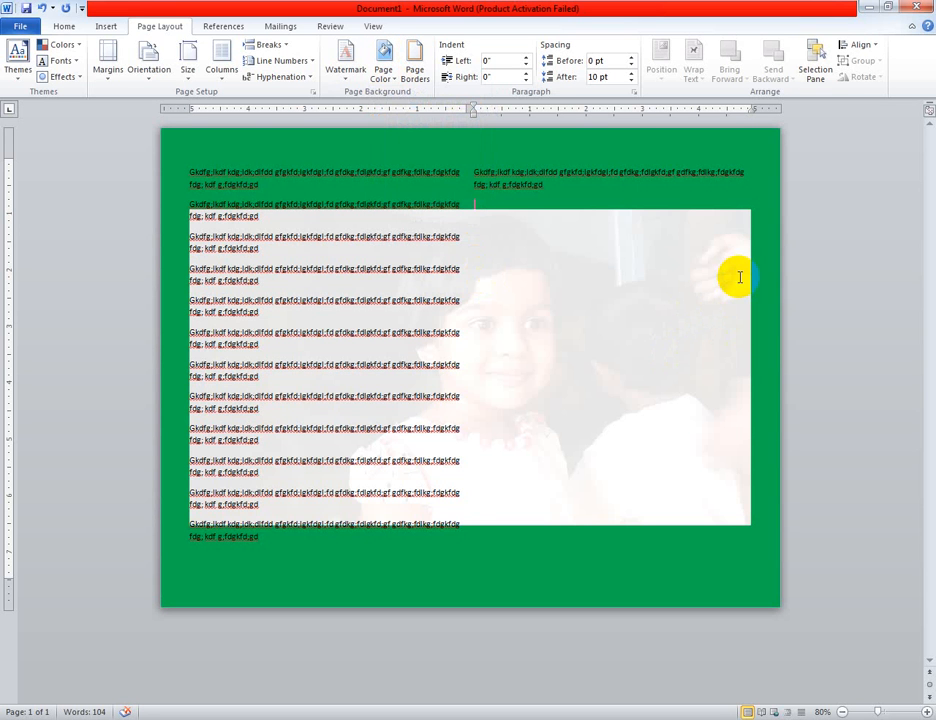
{"action": "left_click", "coordinate": [384, 66]}
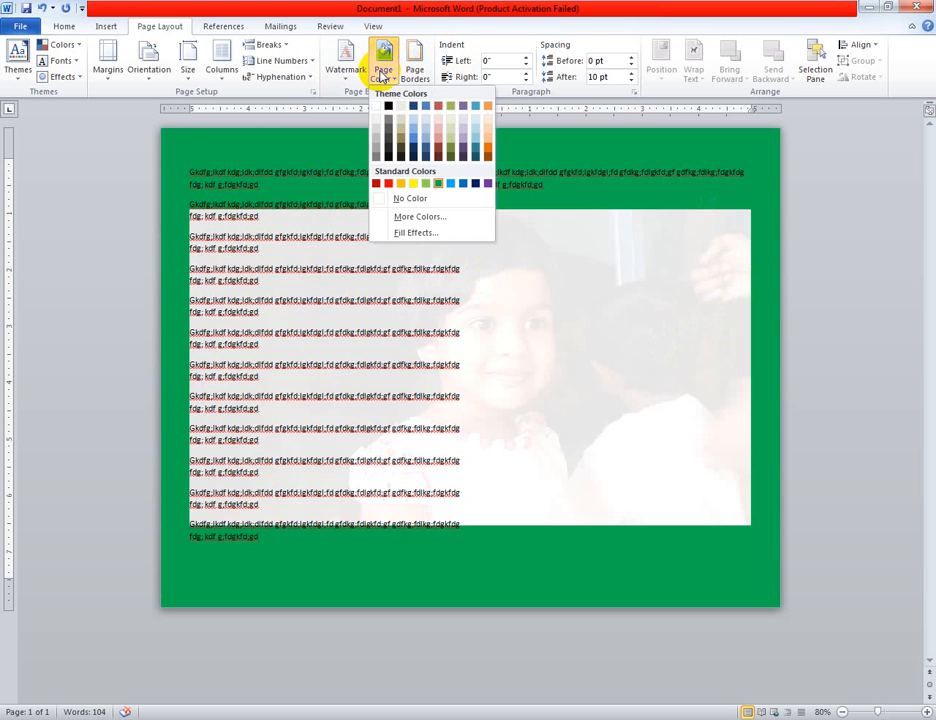
{"action": "left_click", "coordinate": [378, 118]}
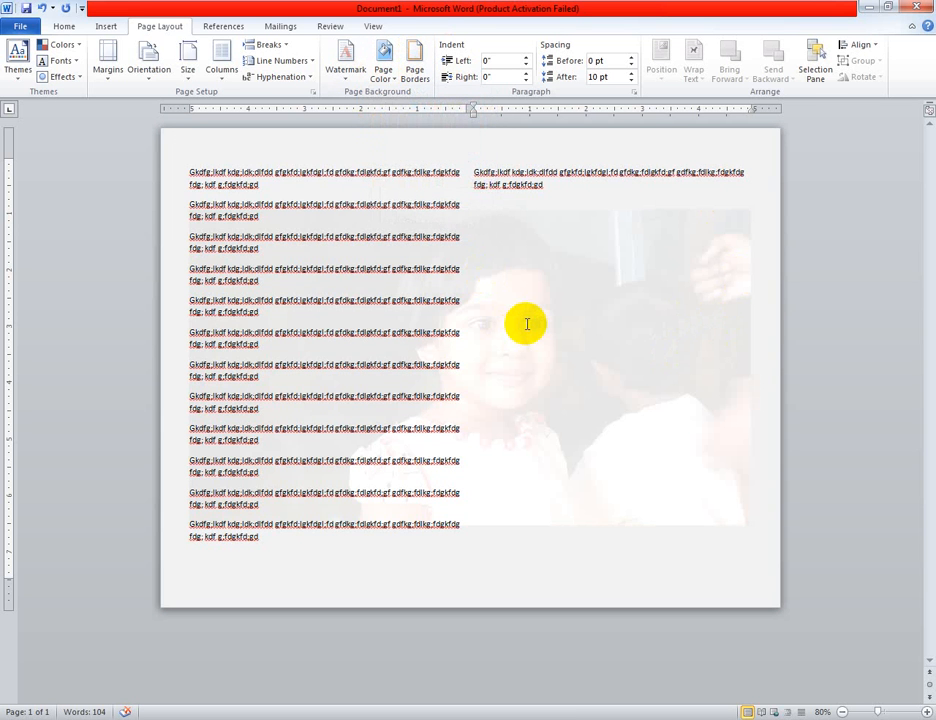
Add a page border of black cat art around the whole document
{"action": "left_click", "coordinate": [417, 66]}
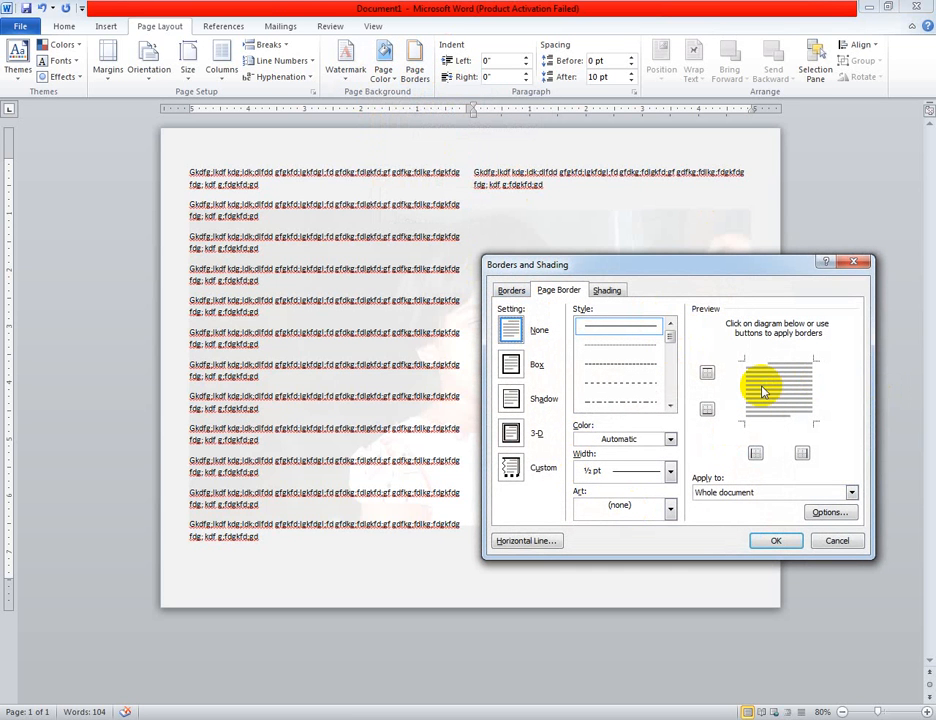
{"action": "left_click", "coordinate": [669, 507]}
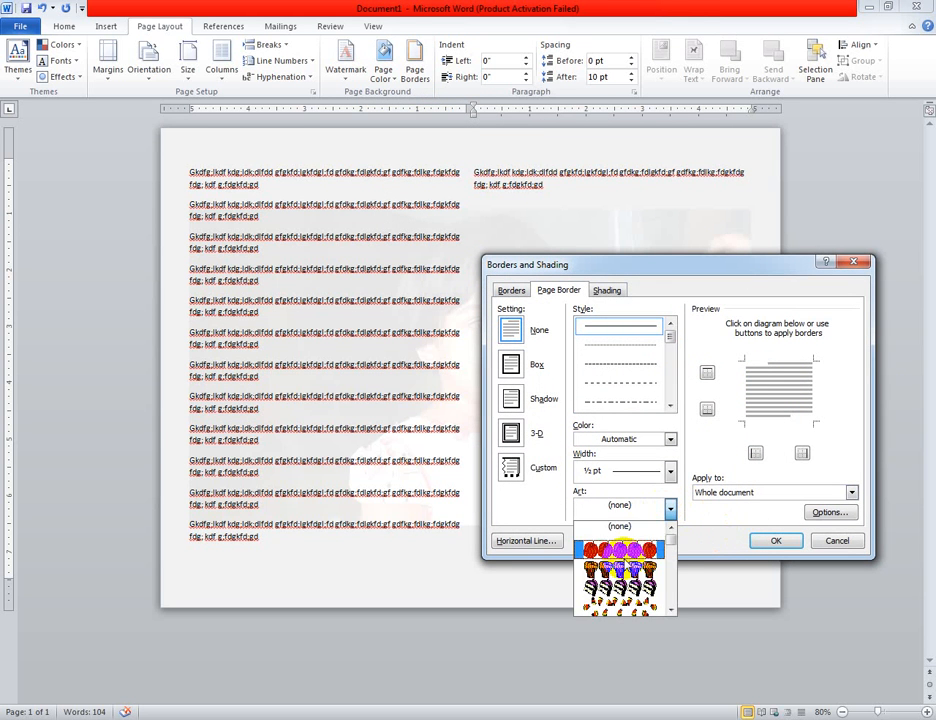
{"action": "scroll", "coordinate": [620, 570], "scroll_direction": "down", "scroll_amount": 6}
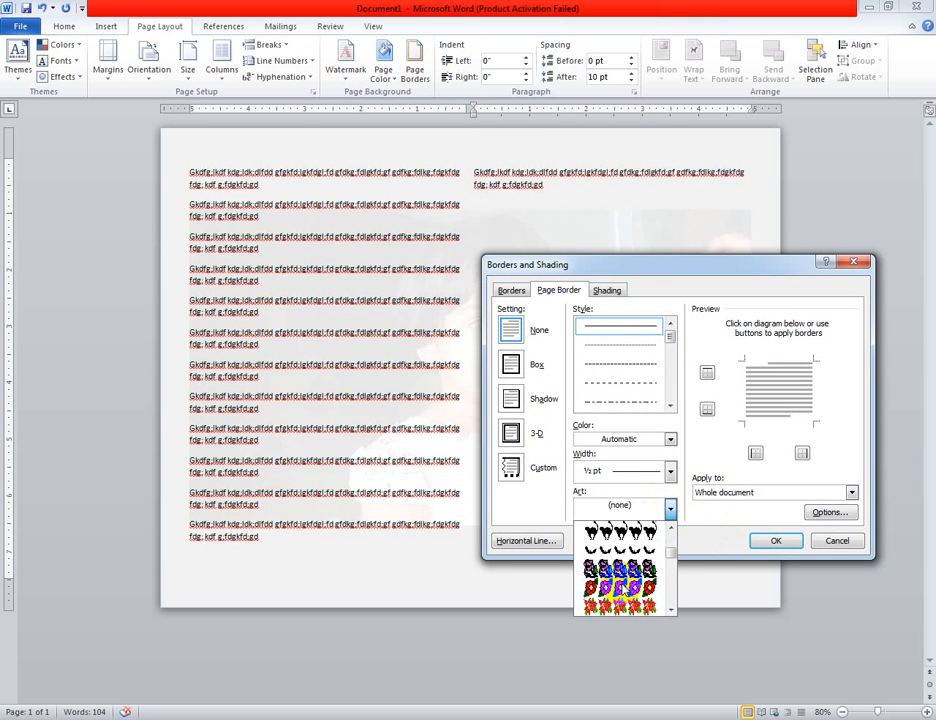
{"action": "scroll", "coordinate": [629, 582], "scroll_direction": "down", "scroll_amount": 3}
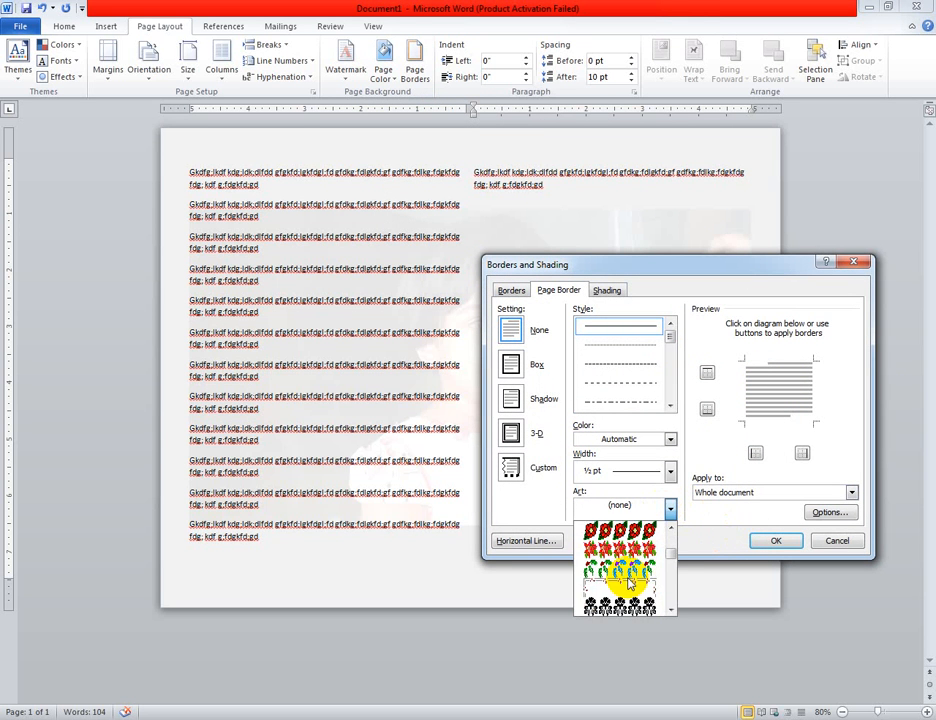
{"action": "scroll", "coordinate": [629, 582], "scroll_direction": "up", "scroll_amount": 2}
{"action": "left_click", "coordinate": [625, 580]}
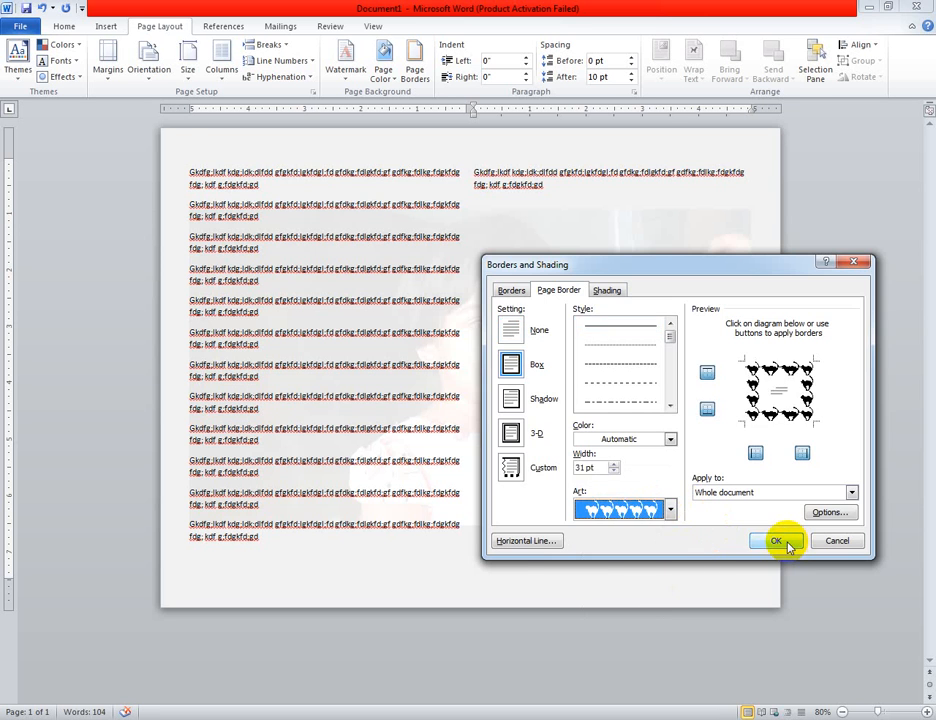
{"action": "left_click", "coordinate": [780, 541]}
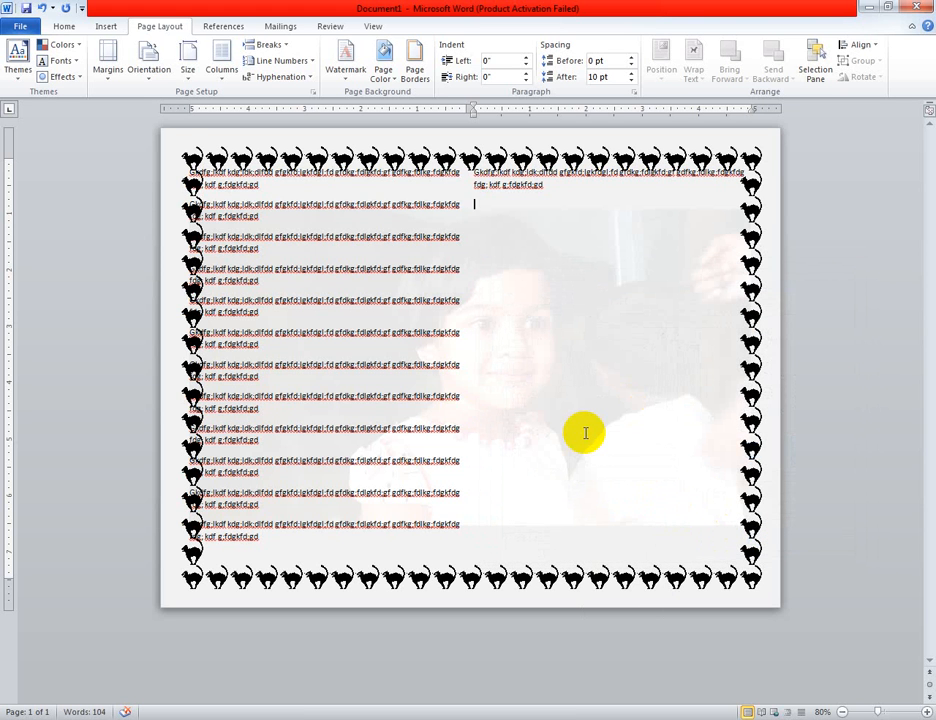